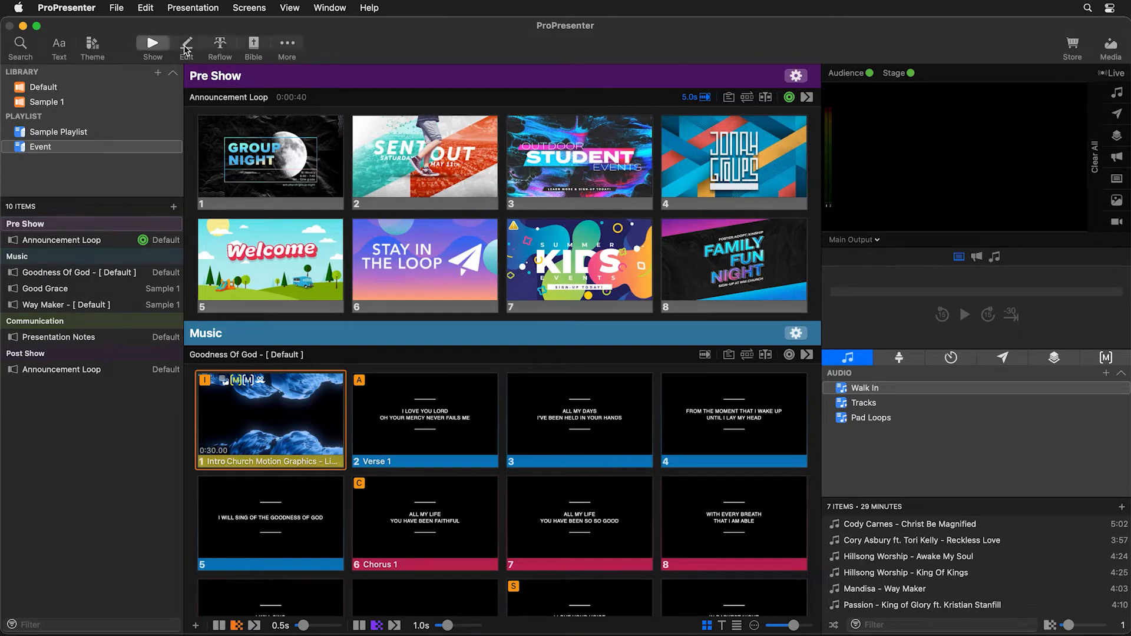
{"action": "left_click", "coordinate": [288, 48]}
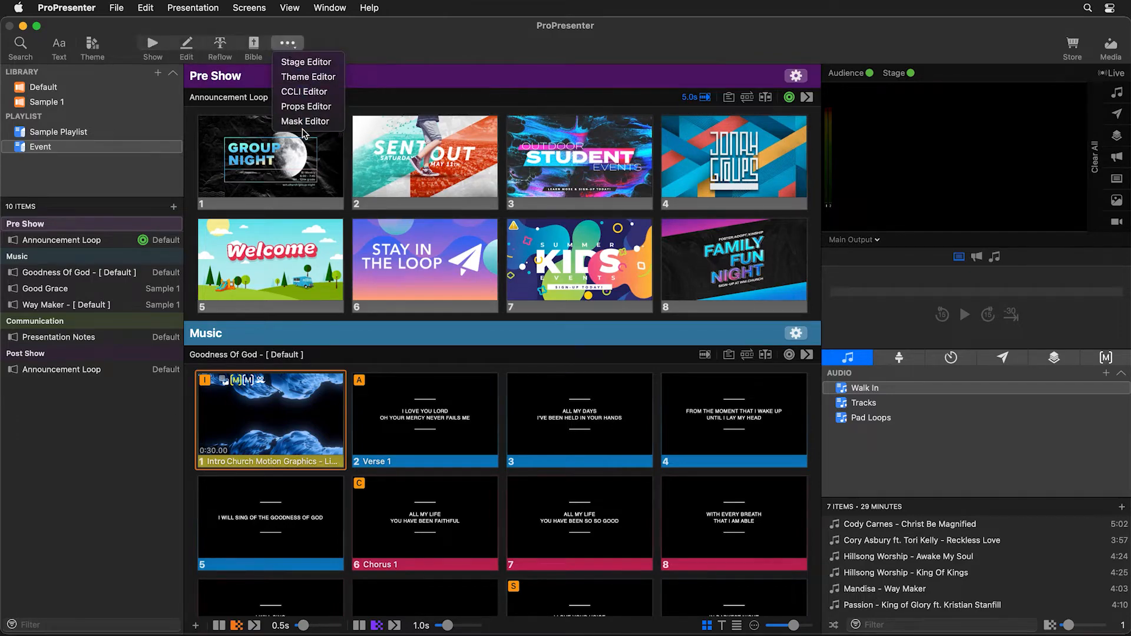
{"action": "left_click", "coordinate": [365, 45]}
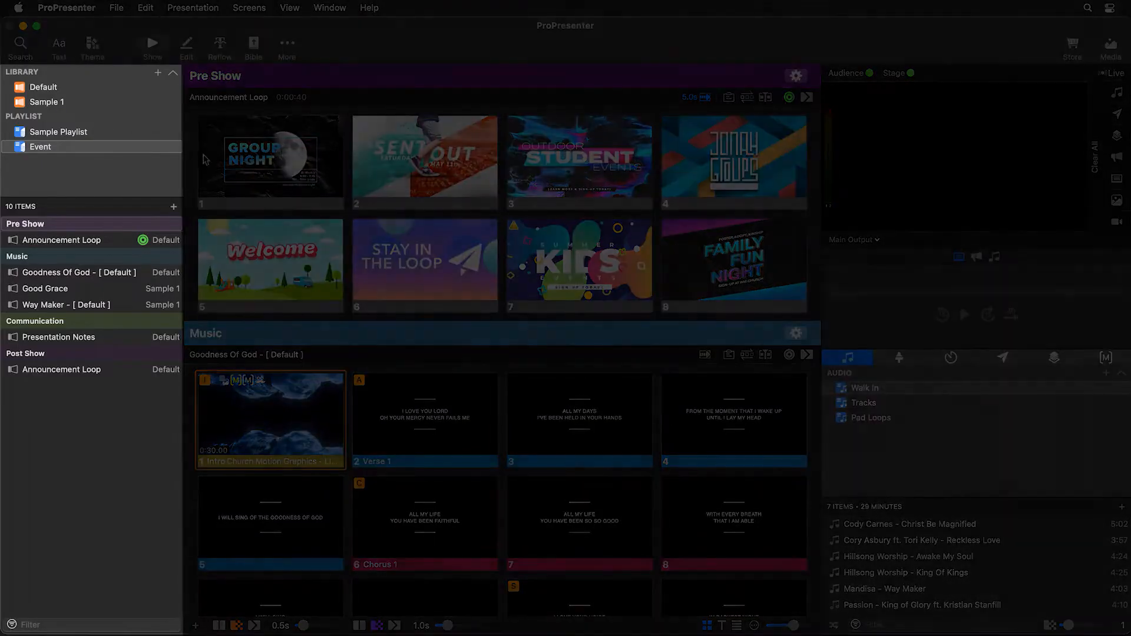
Step: Open Goodness Of God from the Event playlist and show its slide 3 on the main output
{"action": "left_click", "coordinate": [44, 92]}
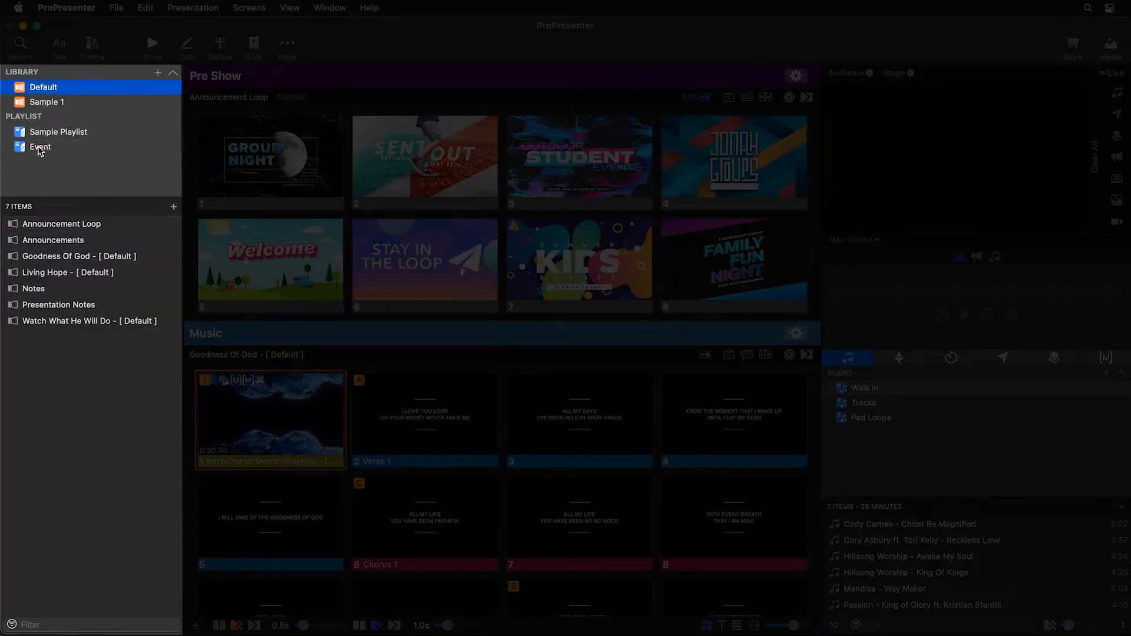
{"action": "left_click", "coordinate": [40, 148]}
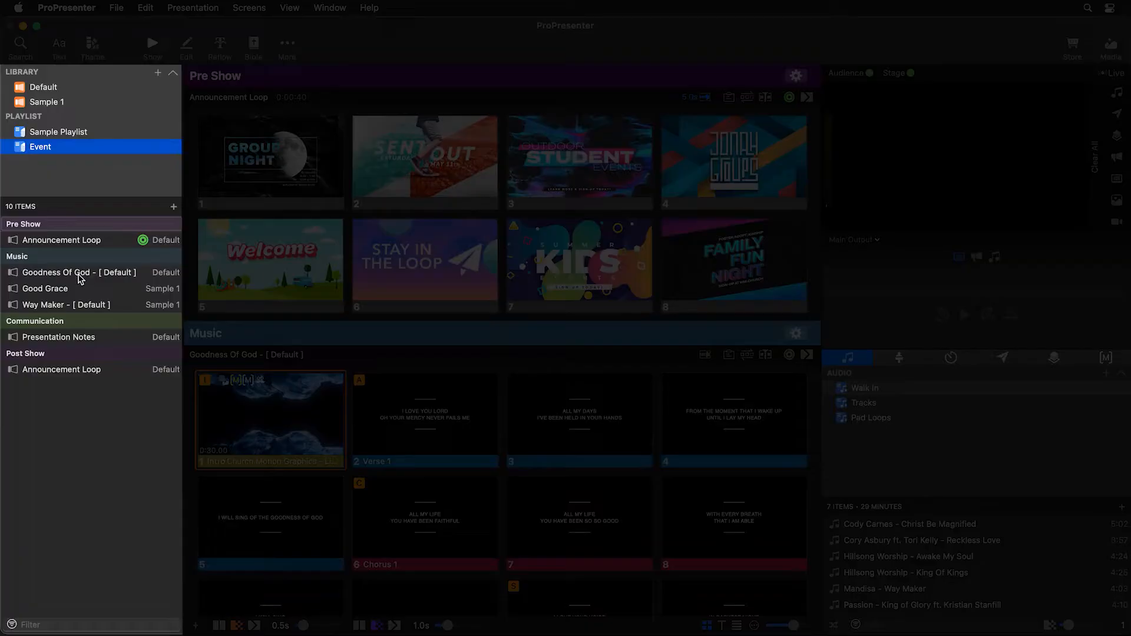
{"action": "left_click", "coordinate": [80, 274]}
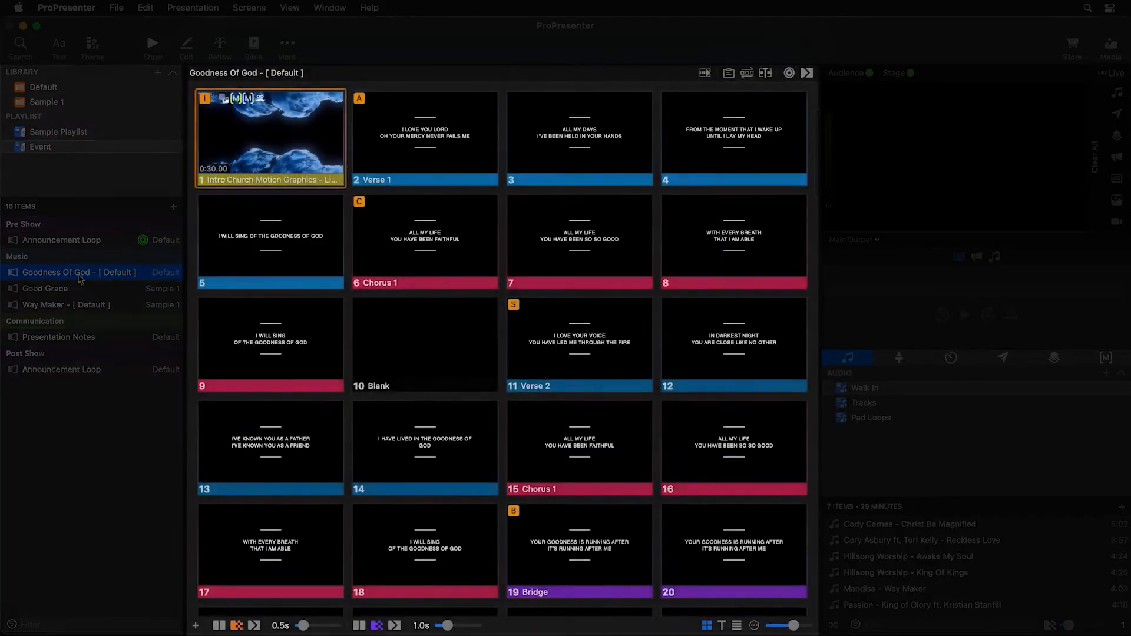
{"action": "left_click", "coordinate": [588, 136]}
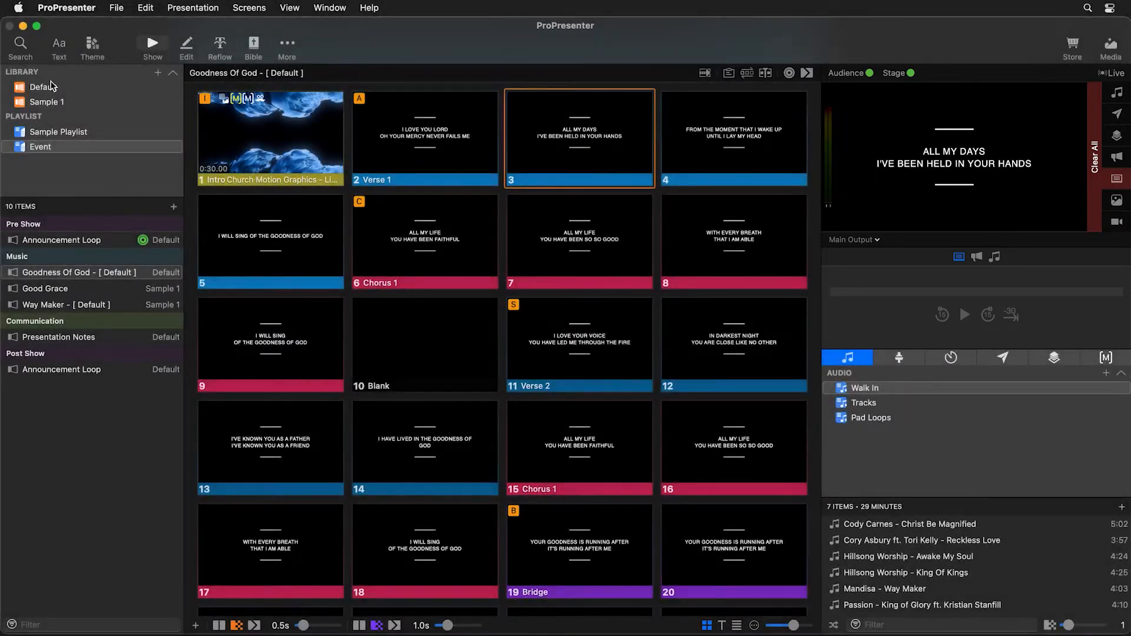
Step: Look through the presentations stored in the Default and Sample 1 libraries
{"action": "left_click", "coordinate": [46, 89]}
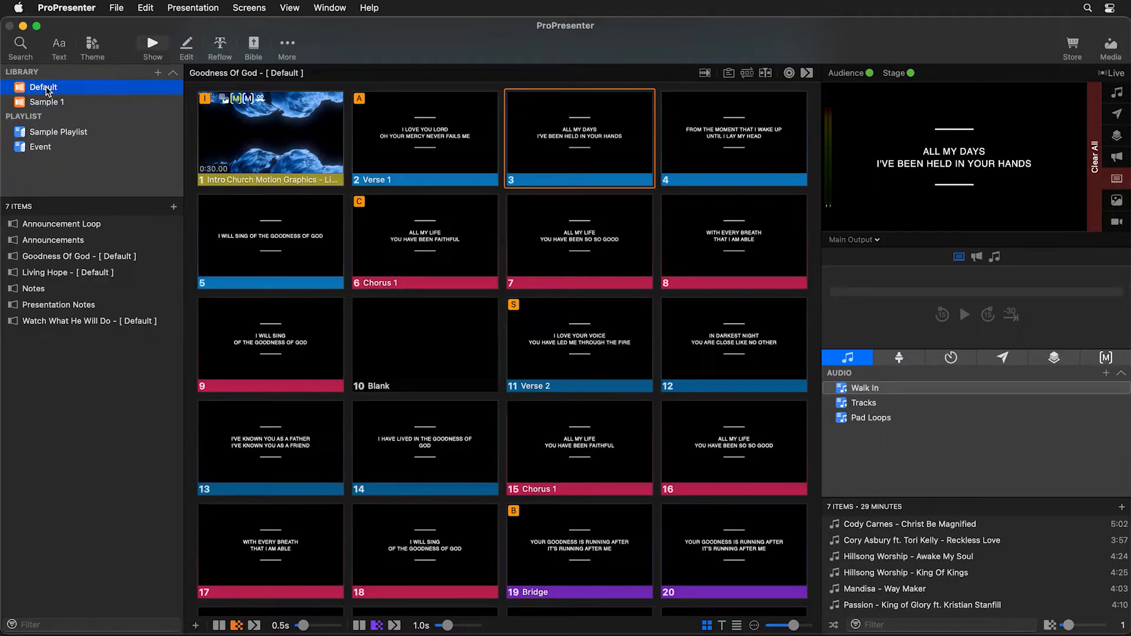
{"action": "left_click", "coordinate": [51, 104]}
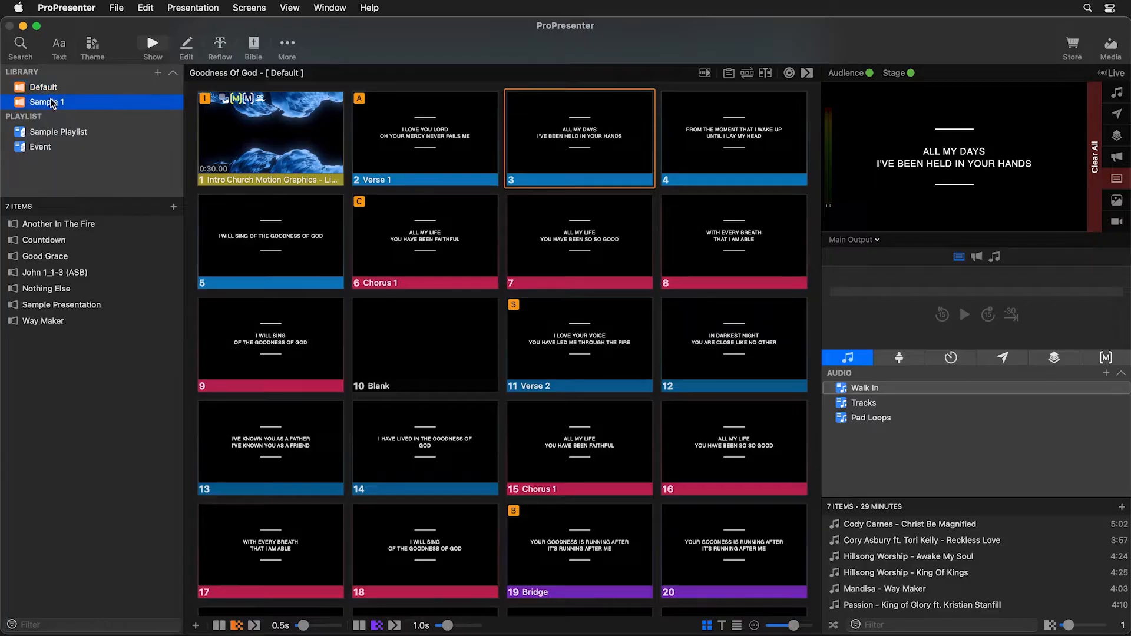
{"action": "left_click", "coordinate": [51, 88]}
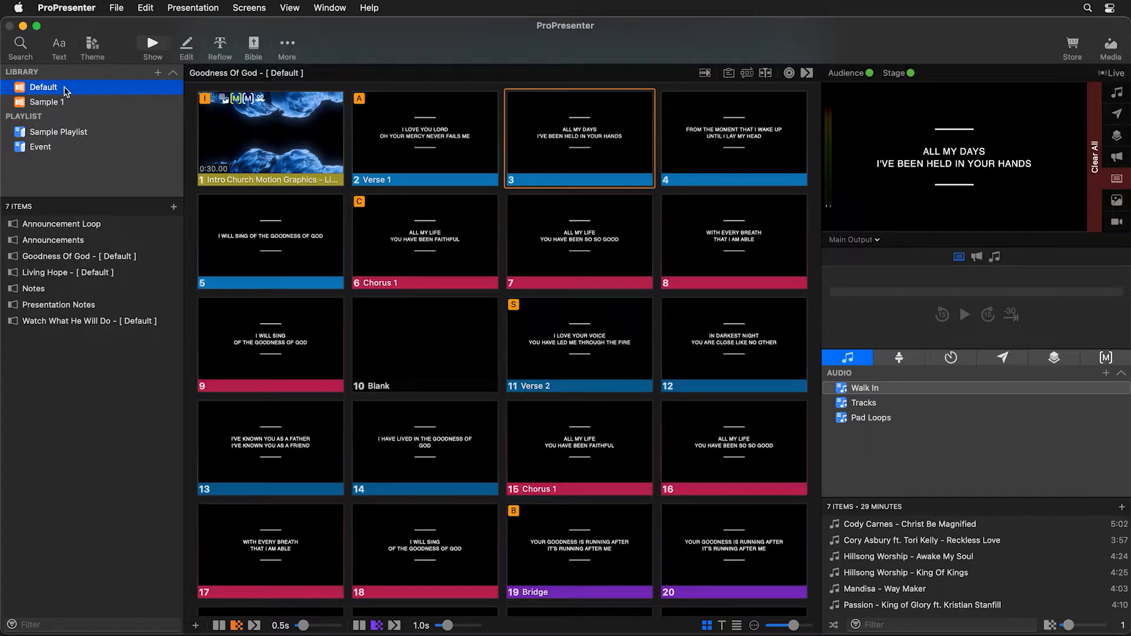
{"action": "left_click", "coordinate": [57, 103]}
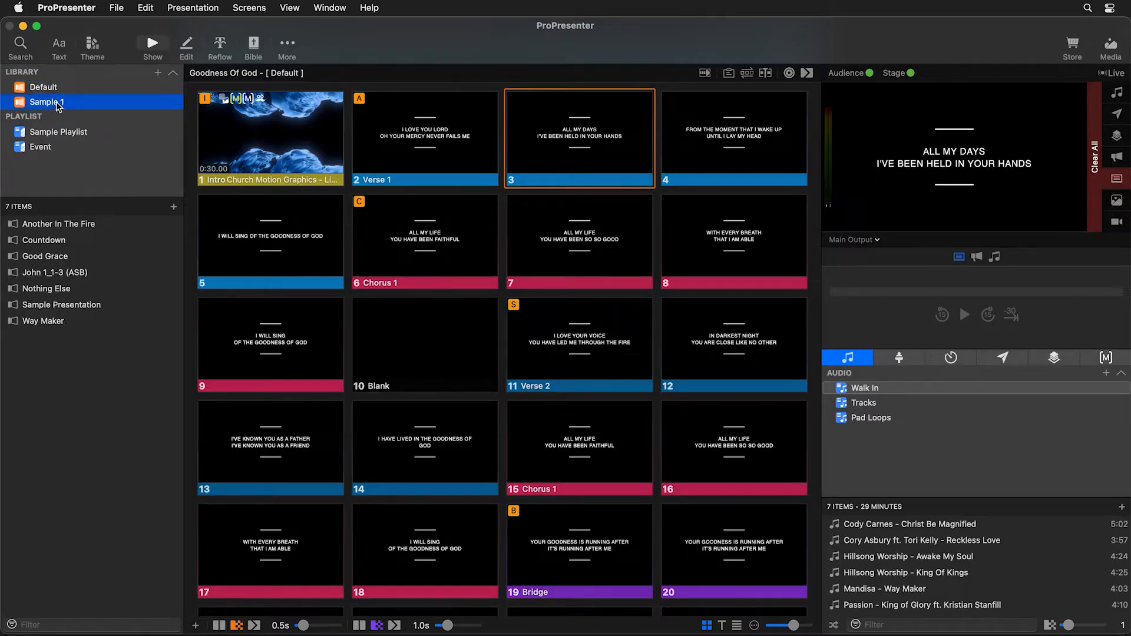
Step: Compare the contents of Sample Playlist and Event, and view the Event playlist from its Pre Show header
{"action": "left_click", "coordinate": [56, 132]}
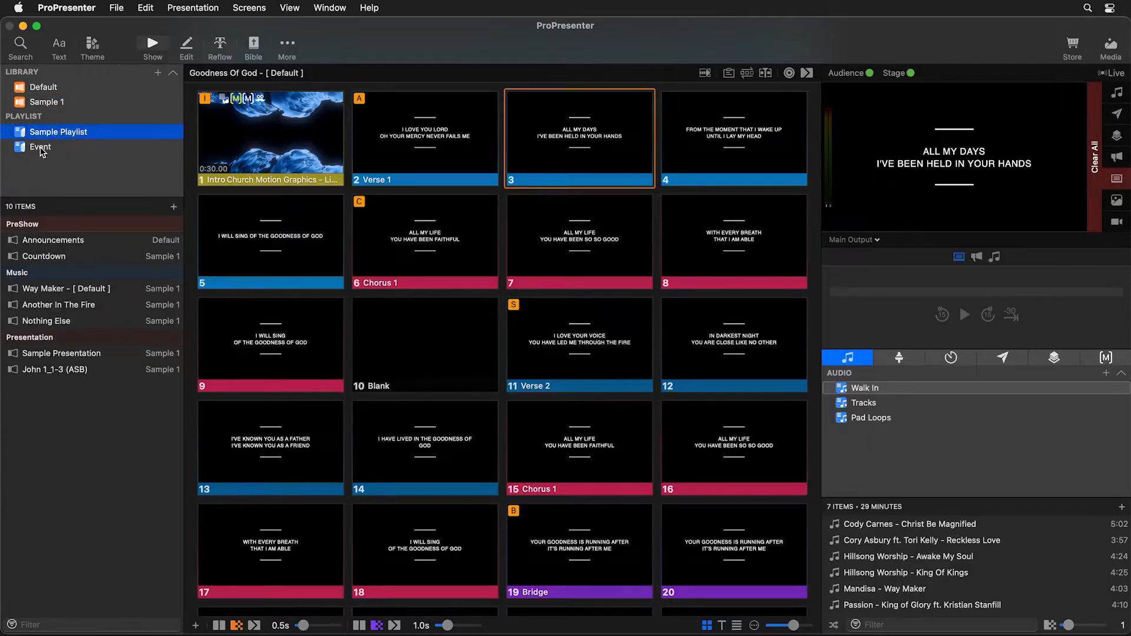
{"action": "left_click", "coordinate": [42, 150]}
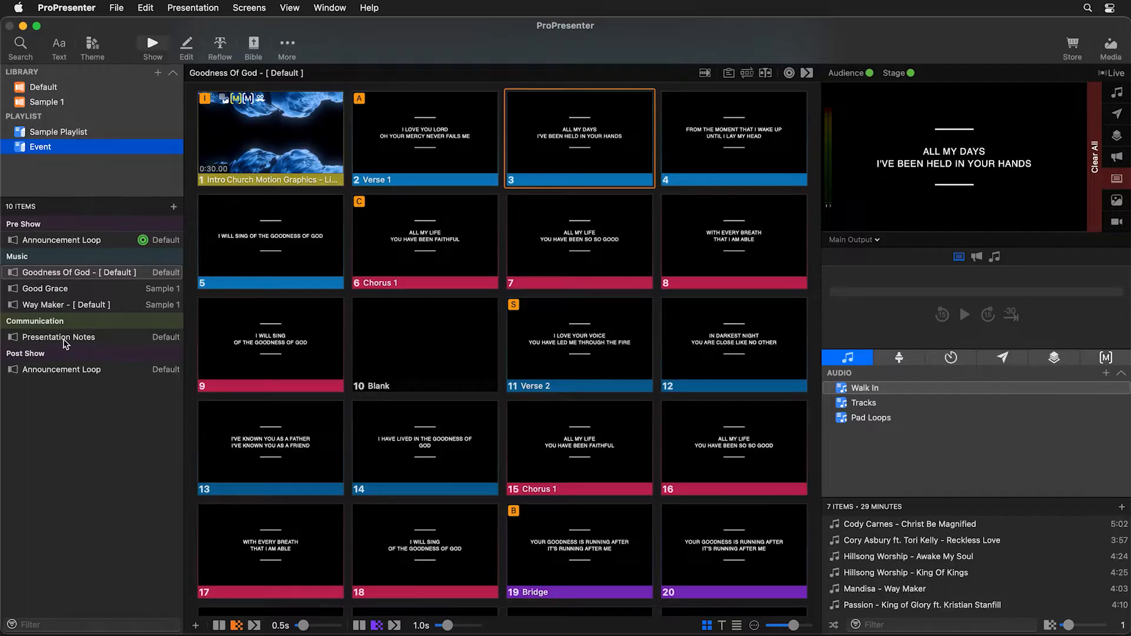
{"action": "left_click", "coordinate": [88, 226]}
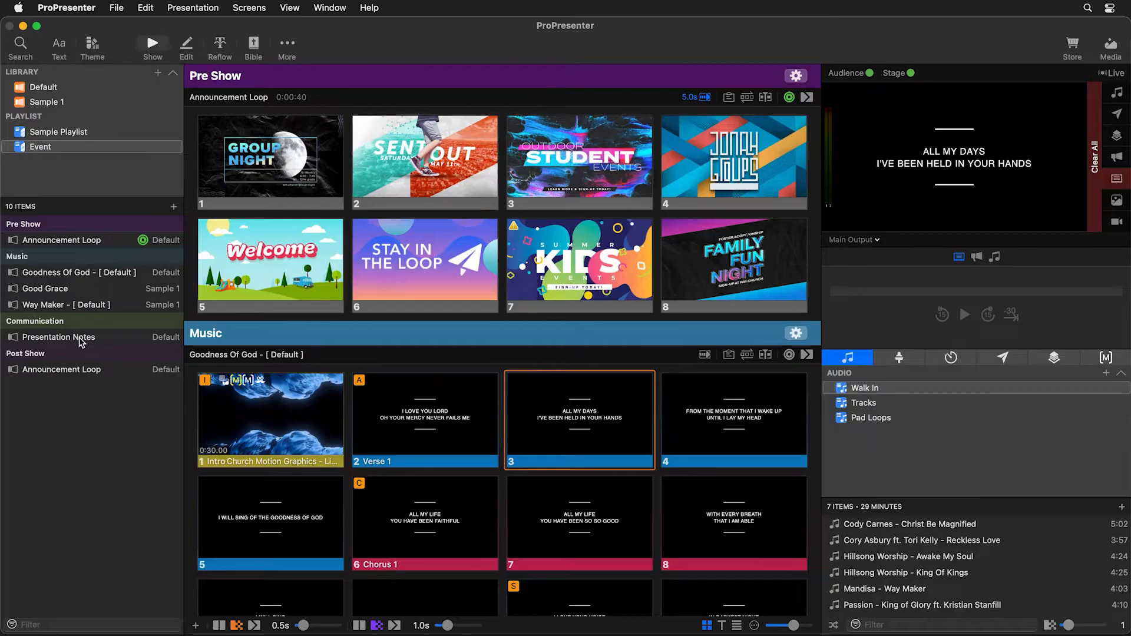
Step: Search the library for "living" and add Living Hope to the Event playlist's Music section, directly below Goodness Of God
{"action": "left_click", "coordinate": [21, 46]}
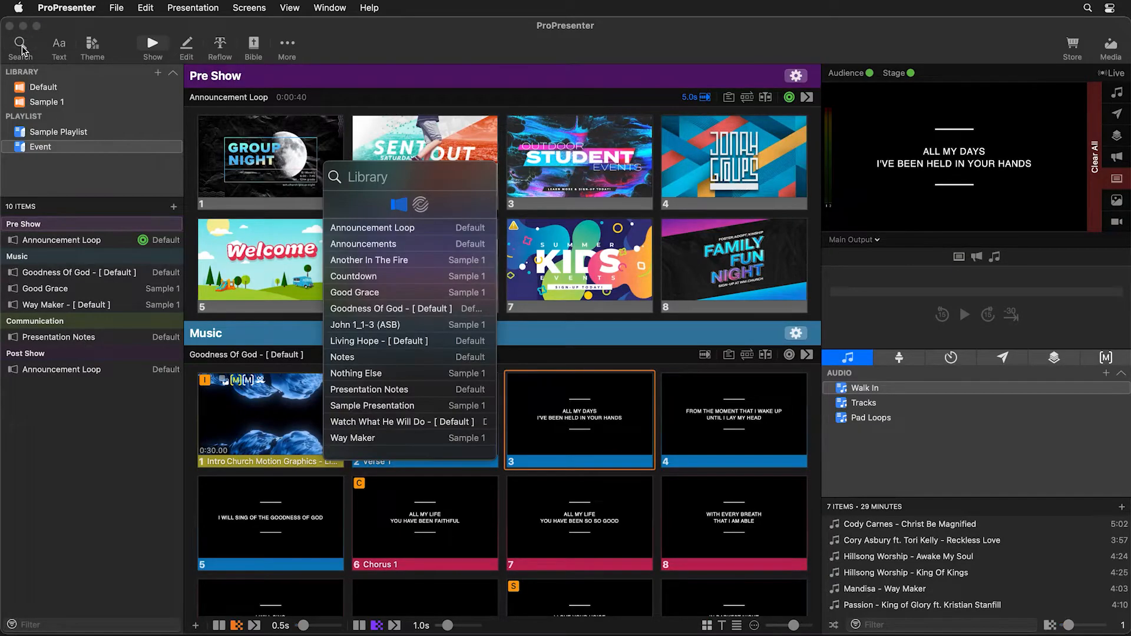
{"action": "key", "text": "Escape"}
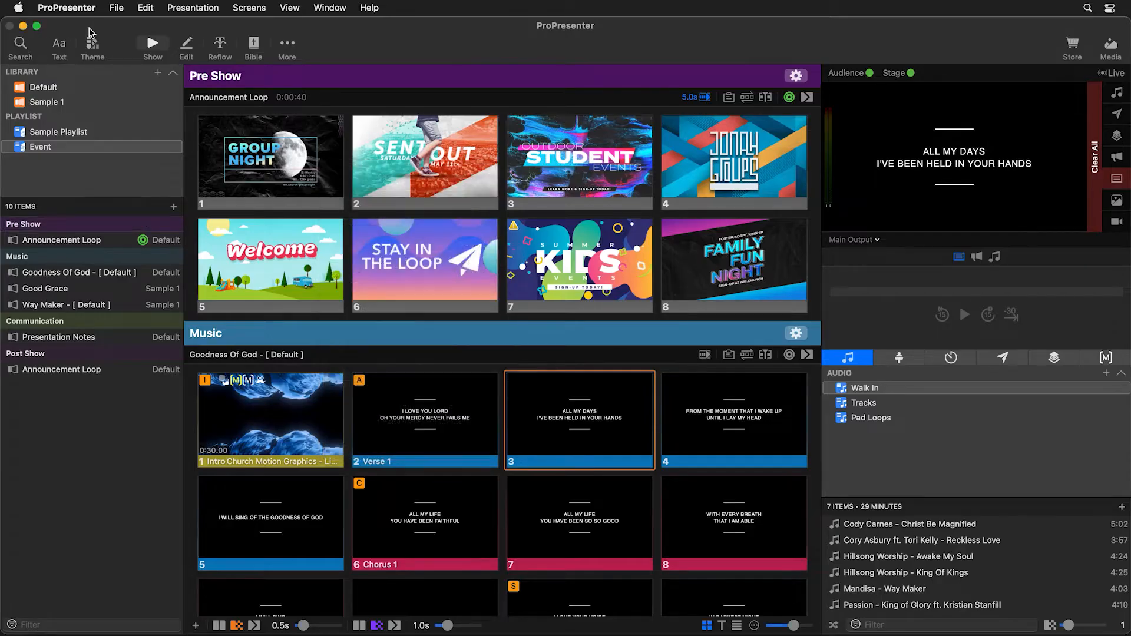
{"action": "key", "text": "super+f"}
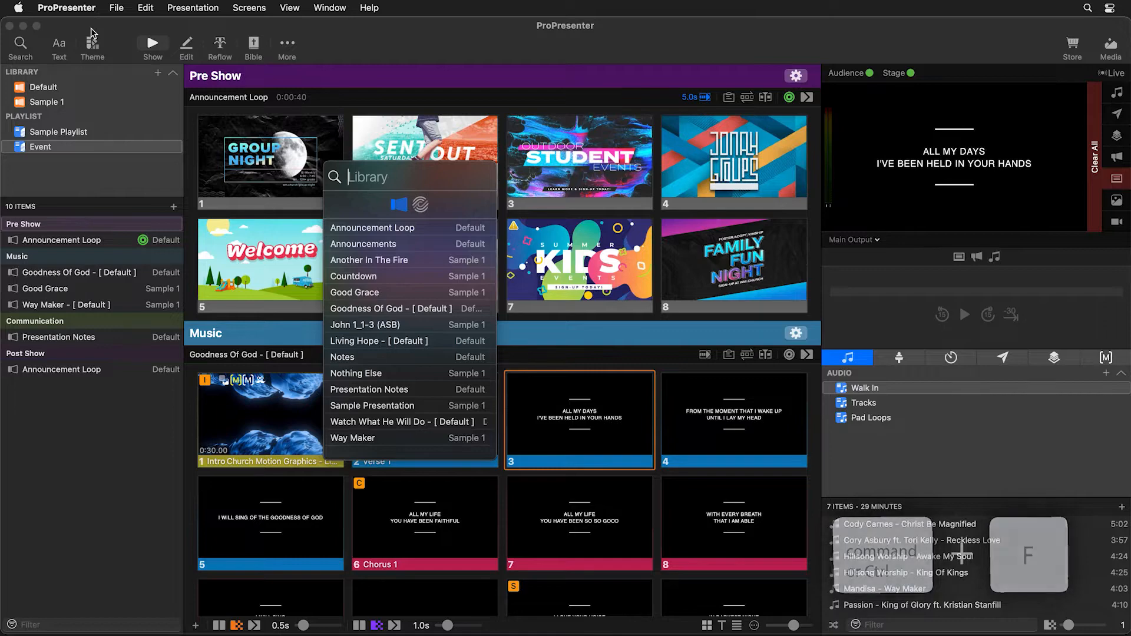
{"action": "type", "text": "living"}
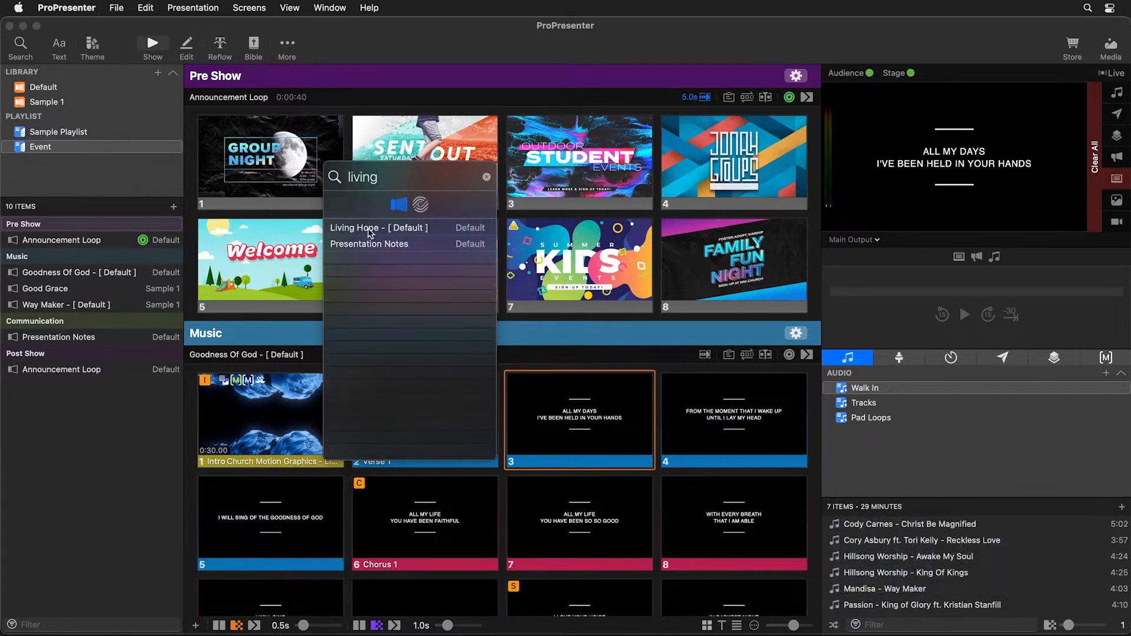
{"action": "left_click_drag", "start_coordinate": [370, 228], "coordinate": [77, 286]}
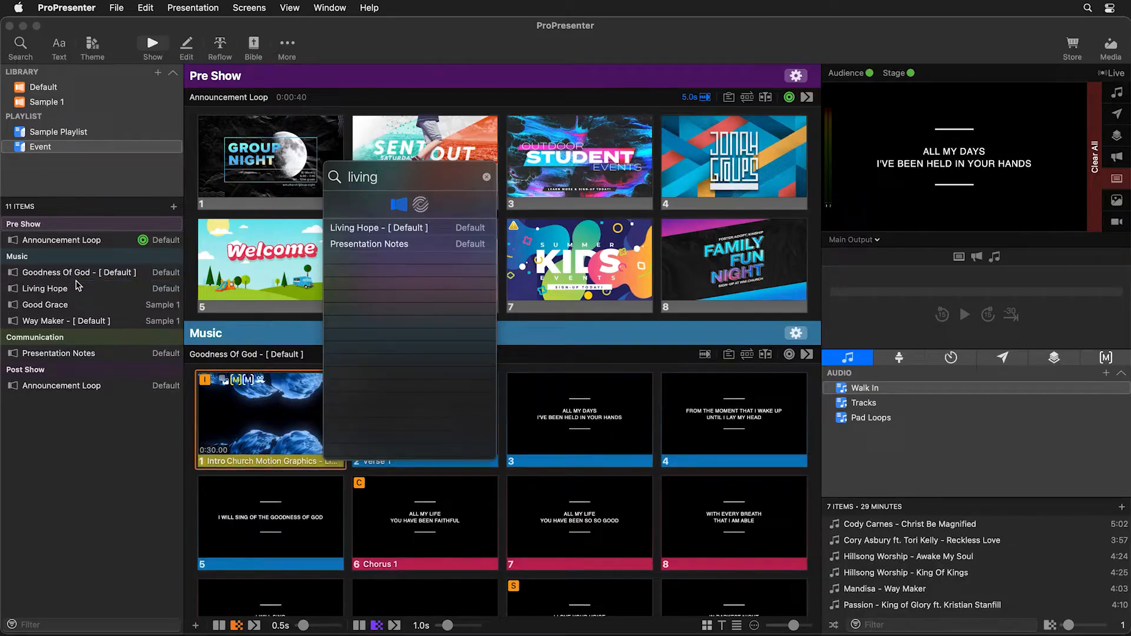
Step: Search the online song source for "living hope" and preview the lyrics of the first Living Hope result
{"action": "left_click", "coordinate": [423, 206]}
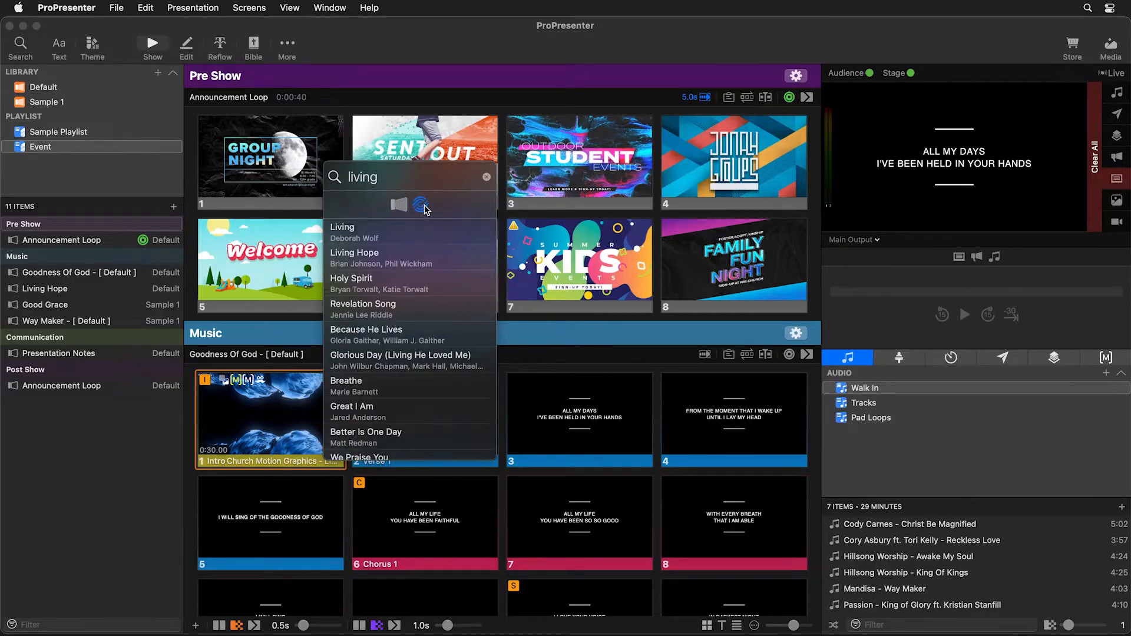
{"action": "type", "text": "hope"}
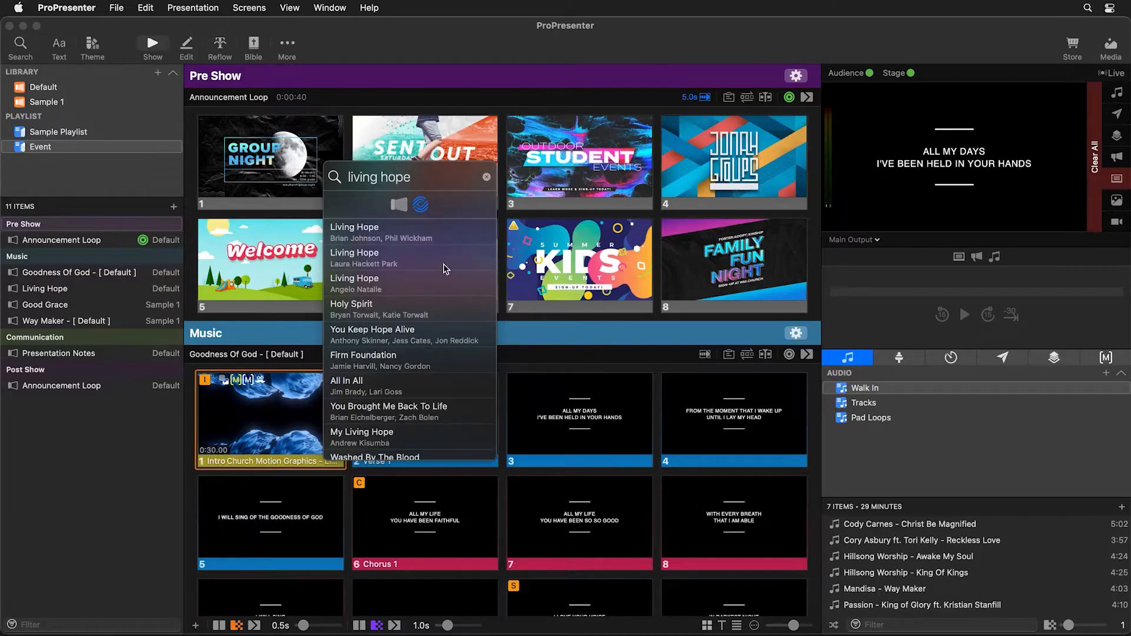
{"action": "left_click", "coordinate": [427, 239]}
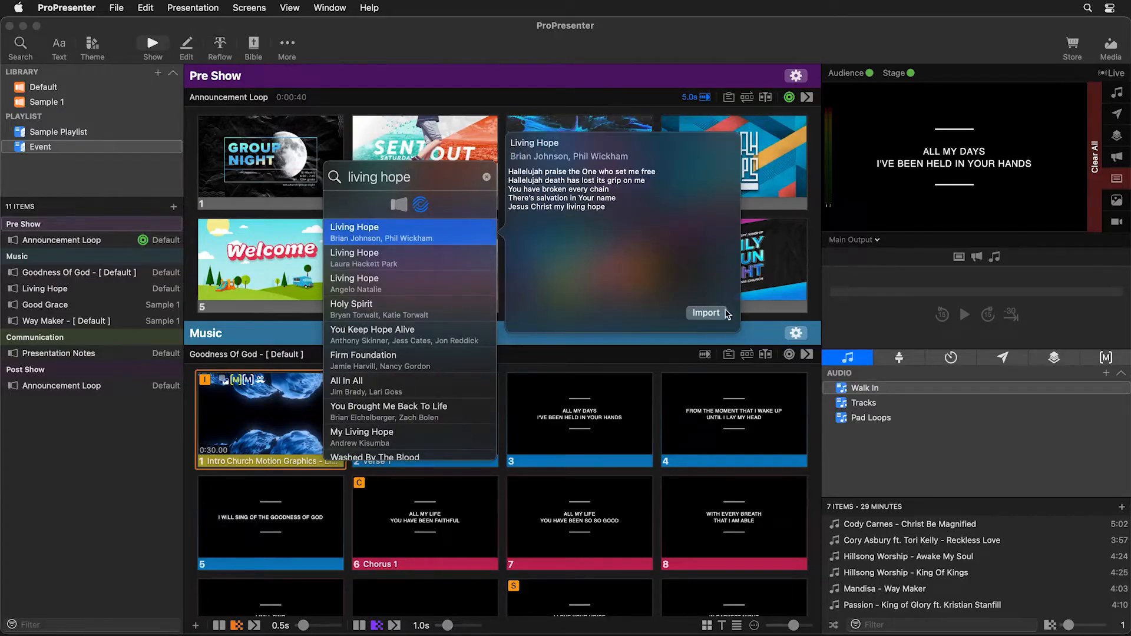
Step: Switch the search back to the local library, clear the search text to browse all presentations, and close the search
{"action": "left_click", "coordinate": [398, 205]}
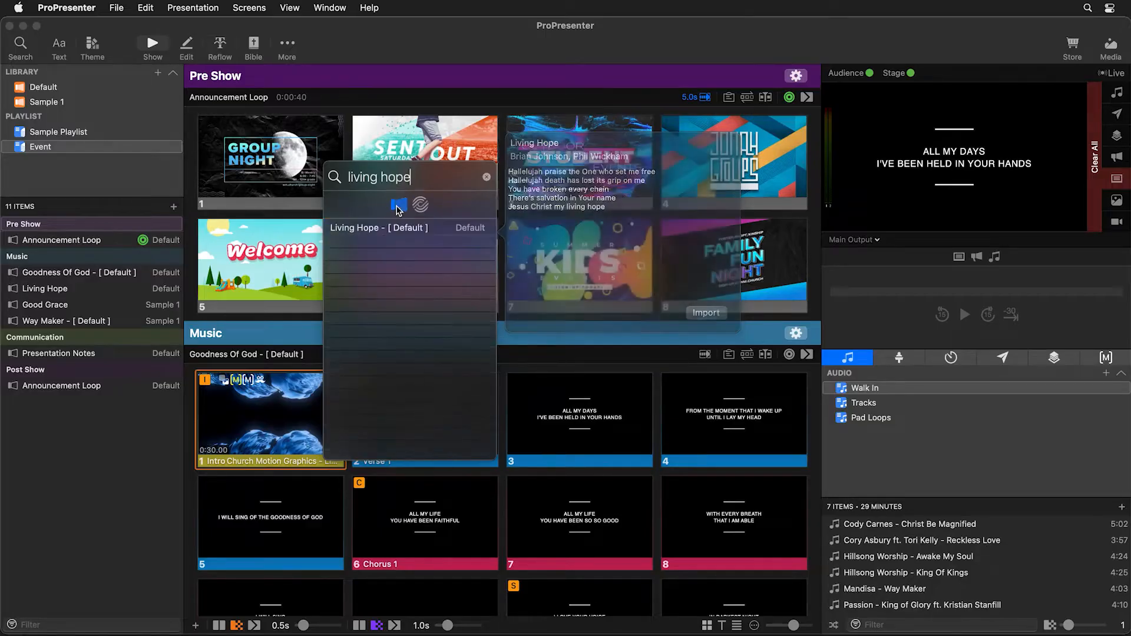
{"action": "left_click", "coordinate": [487, 176]}
{"action": "scroll", "coordinate": [376, 253], "scroll_direction": "up", "scroll_amount": 1}
{"action": "scroll", "coordinate": [375, 254], "scroll_direction": "down", "scroll_amount": 2}
{"action": "scroll", "coordinate": [375, 254], "scroll_direction": "up", "scroll_amount": 2}
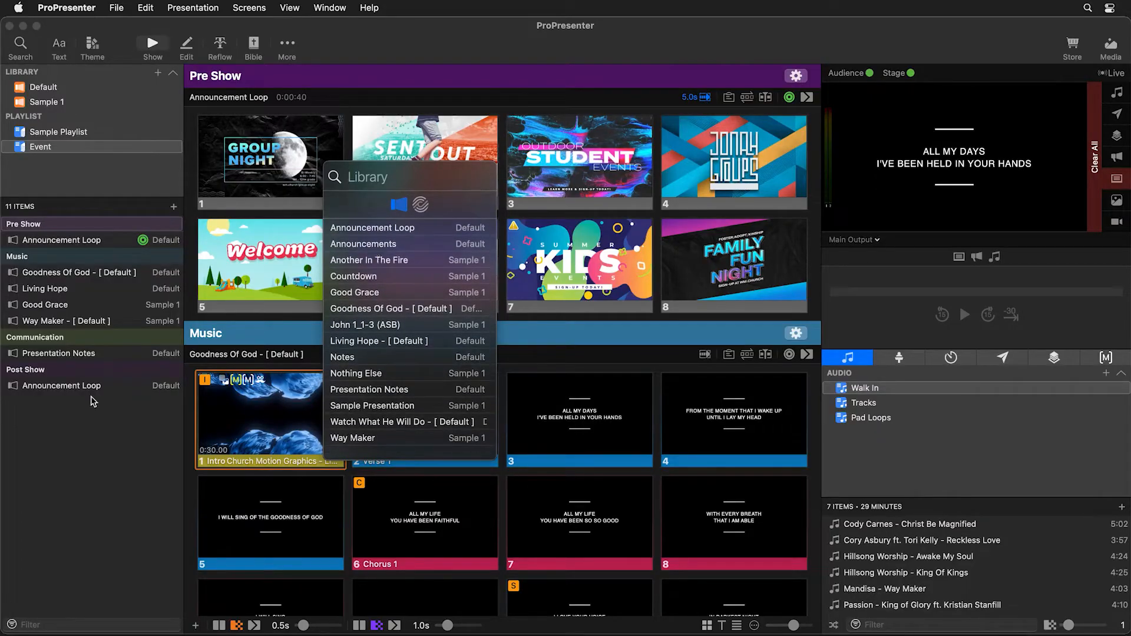
{"action": "left_click", "coordinate": [55, 444]}
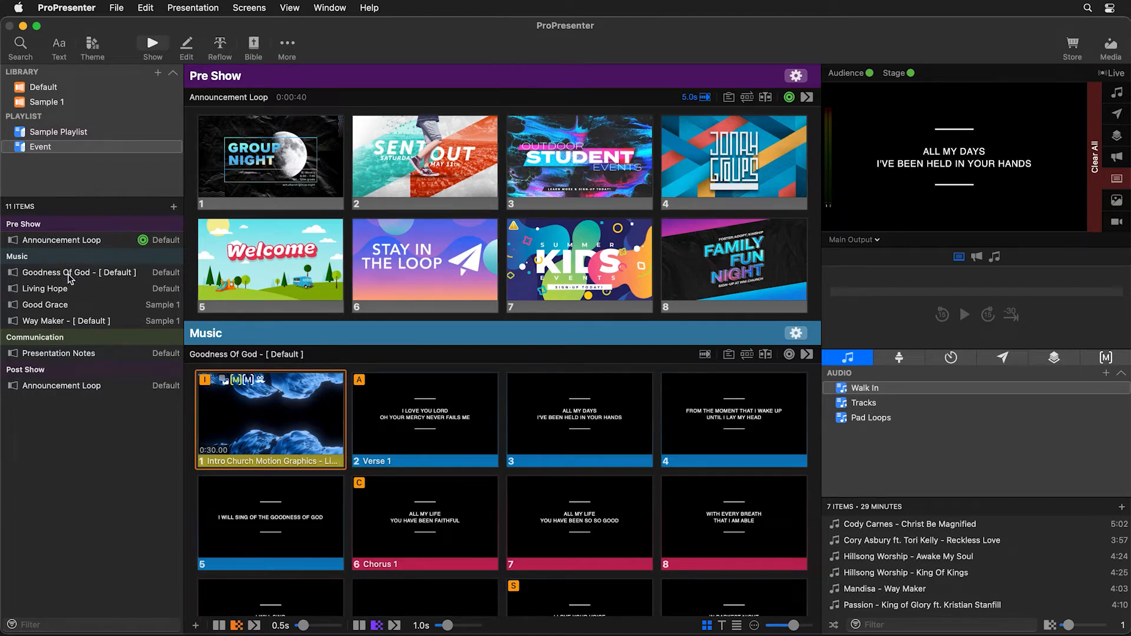
Step: Open Living Hope from the Event playlist and show slide 1 (Verse 1) followed by slide 11 on the main output
{"action": "left_click", "coordinate": [61, 291]}
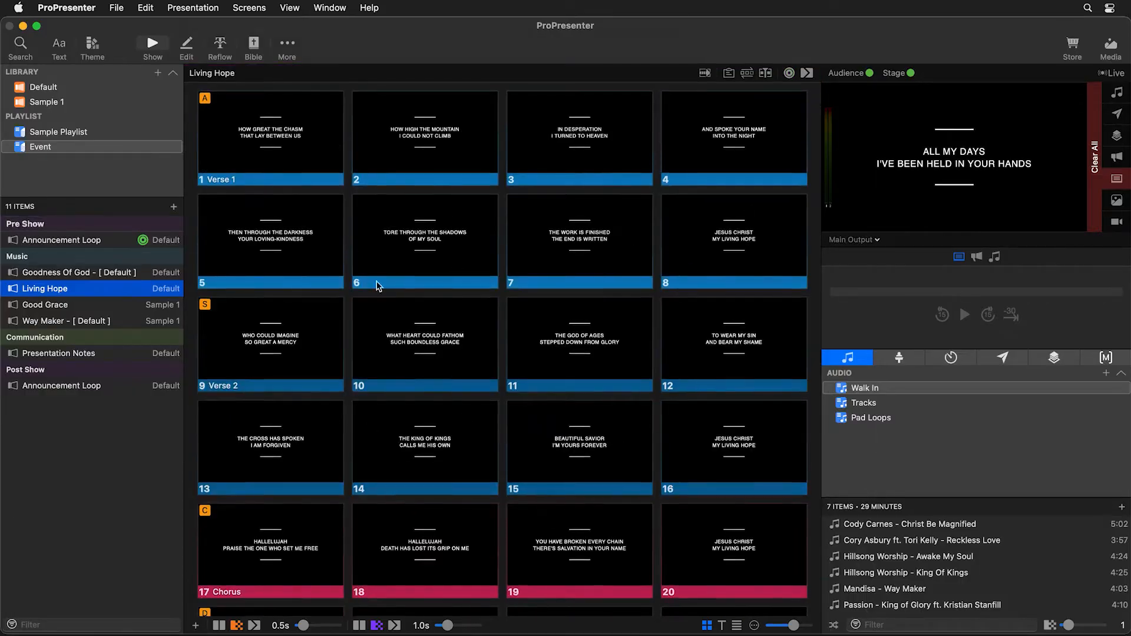
{"action": "left_click", "coordinate": [252, 151]}
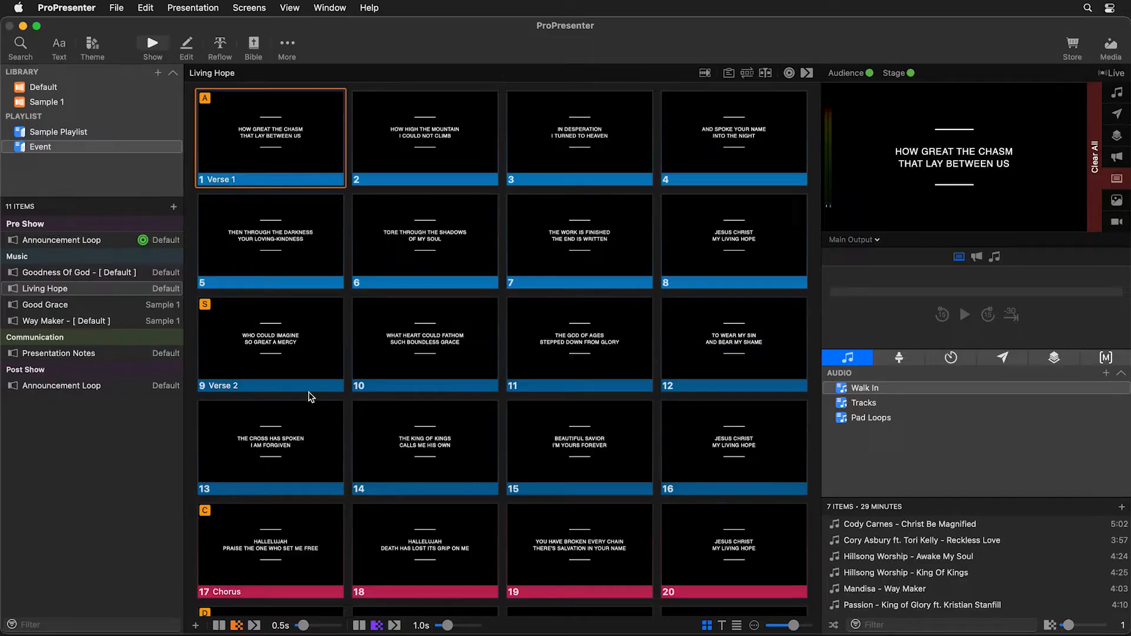
{"action": "left_click", "coordinate": [576, 362]}
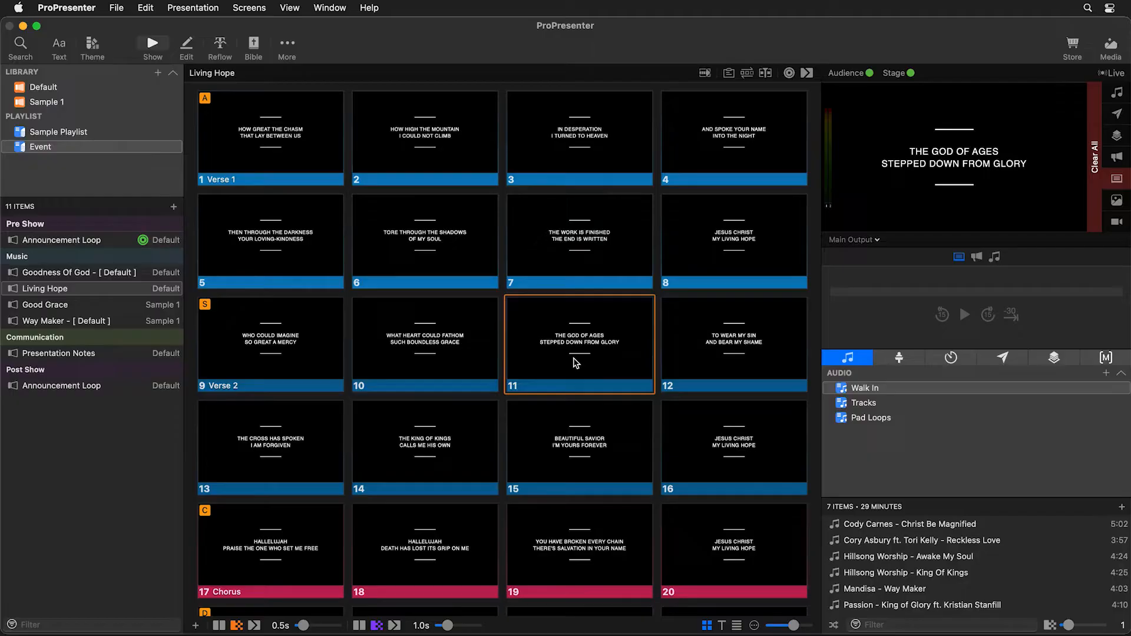
Step: Show Goodness Of God slide 6 (Chorus 1) on the main output, followed by Living Hope slide 21 (Verse 3)
{"action": "left_click", "coordinate": [68, 276]}
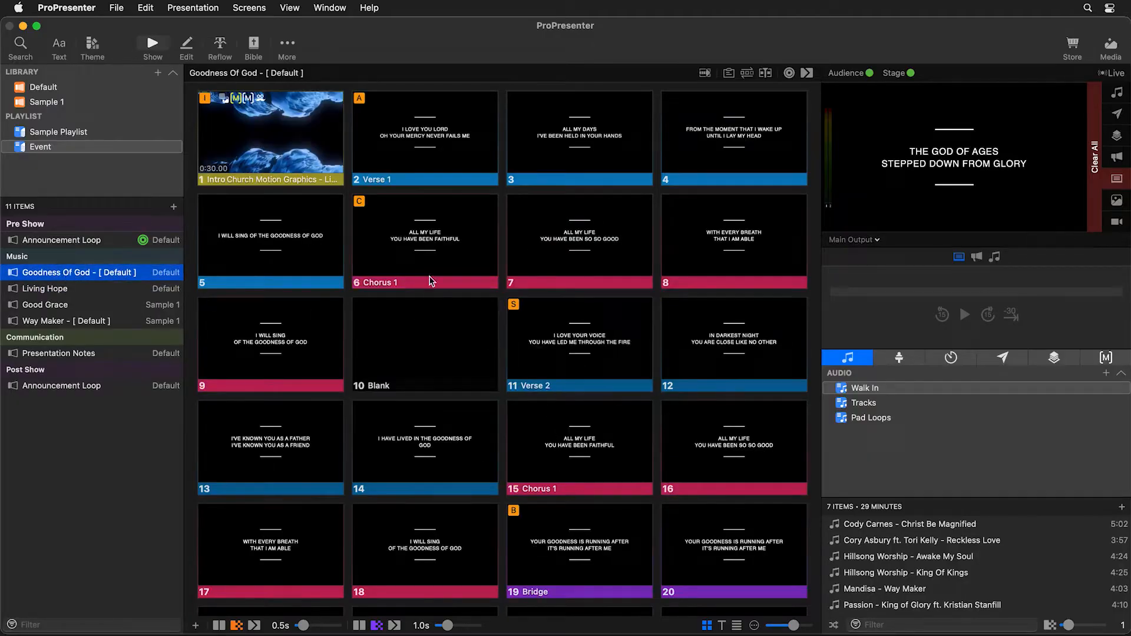
{"action": "left_click", "coordinate": [420, 233]}
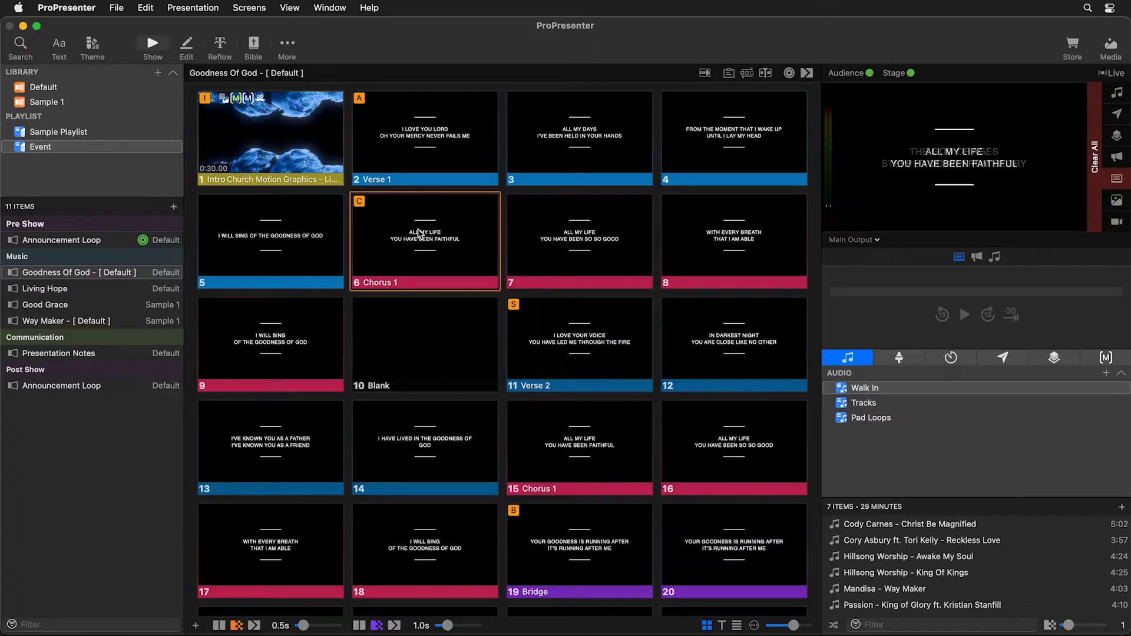
{"action": "left_click", "coordinate": [68, 291]}
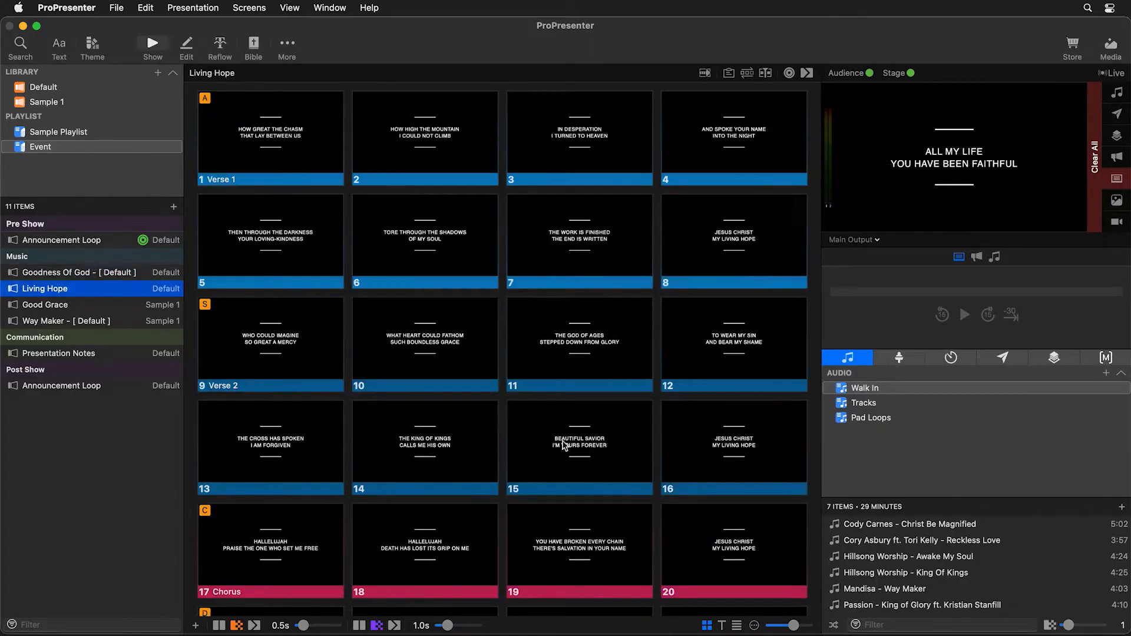
{"action": "scroll", "coordinate": [562, 445], "scroll_direction": "down", "scroll_amount": 5}
{"action": "left_click", "coordinate": [288, 434]}
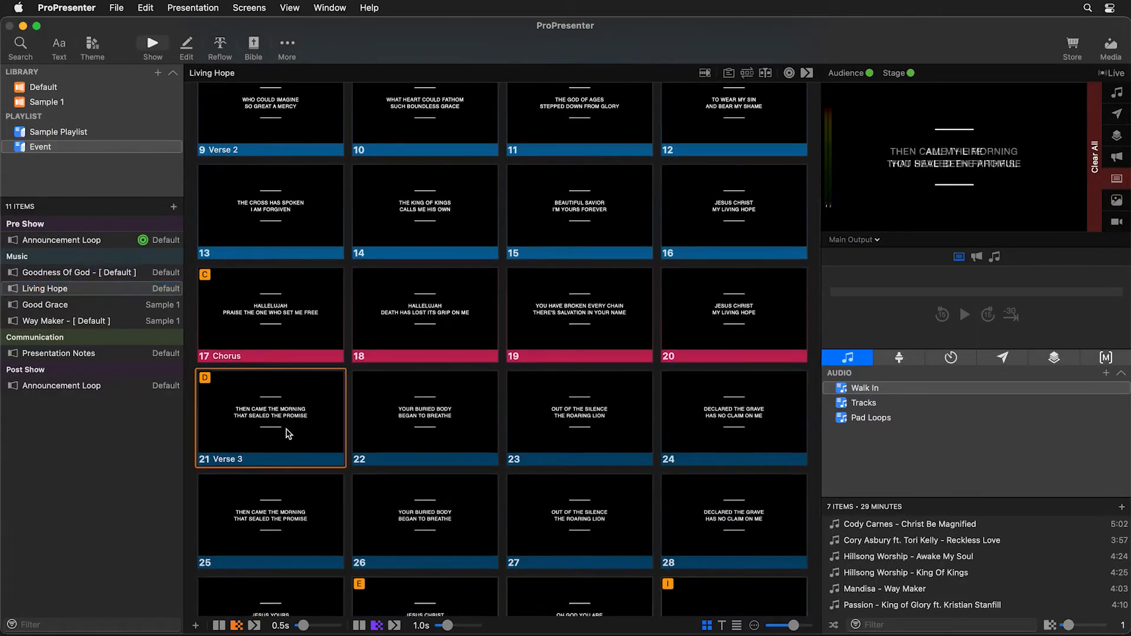
Step: Show Way Maker slide 14 (Chorus 1) on the main output and return to the Living Hope slides by way of Goodness Of God
{"action": "left_click", "coordinate": [59, 324]}
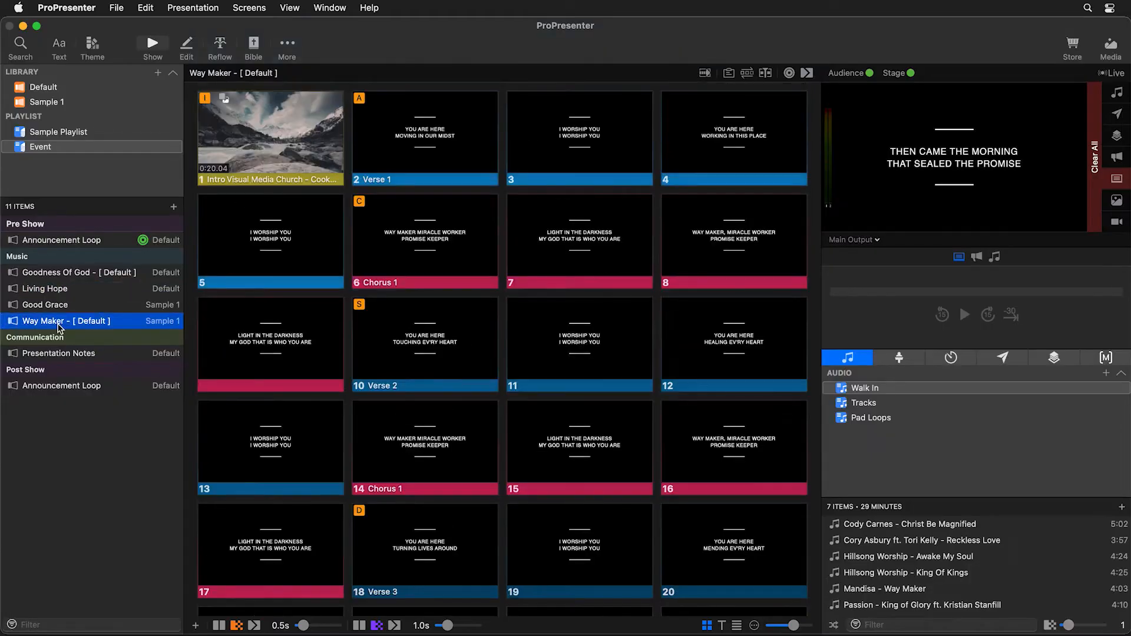
{"action": "left_click", "coordinate": [461, 450]}
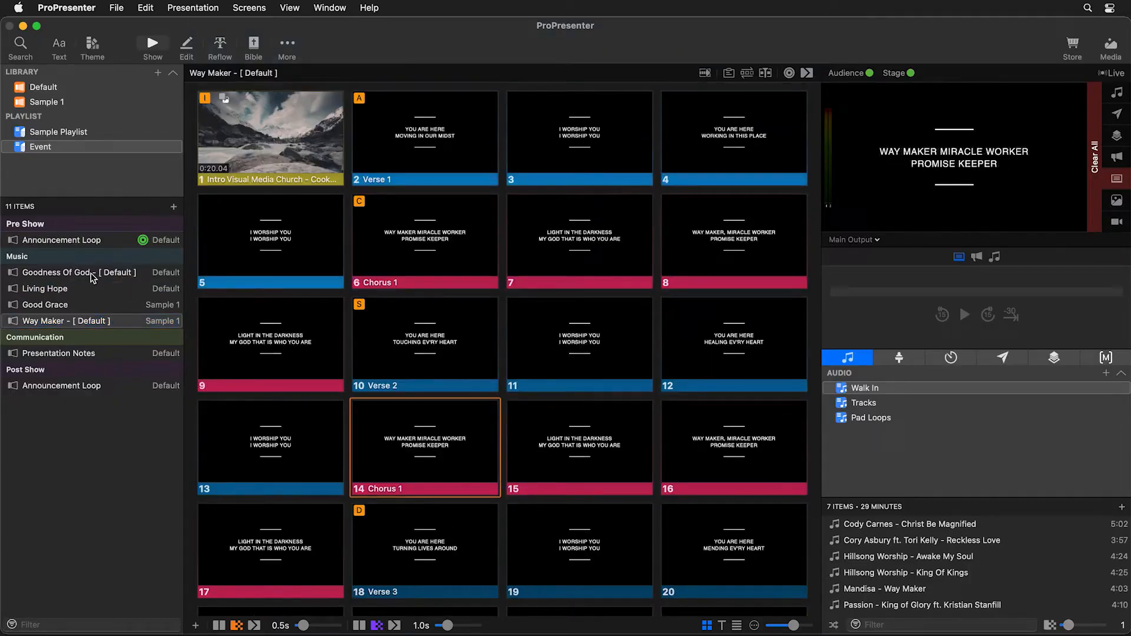
{"action": "left_click", "coordinate": [88, 274]}
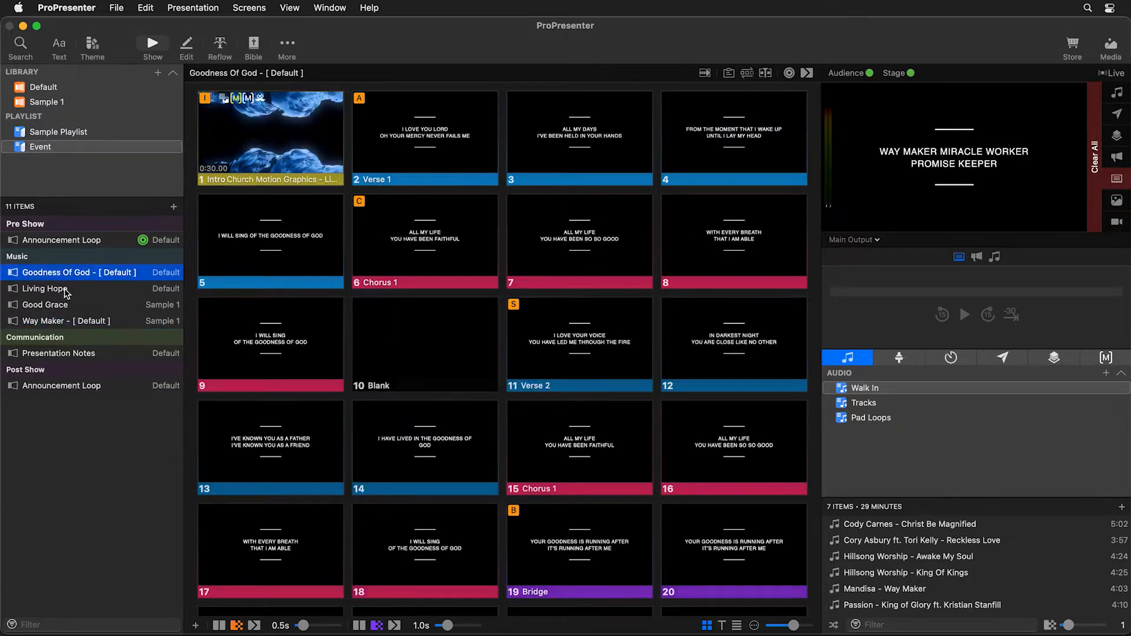
{"action": "left_click", "coordinate": [67, 290]}
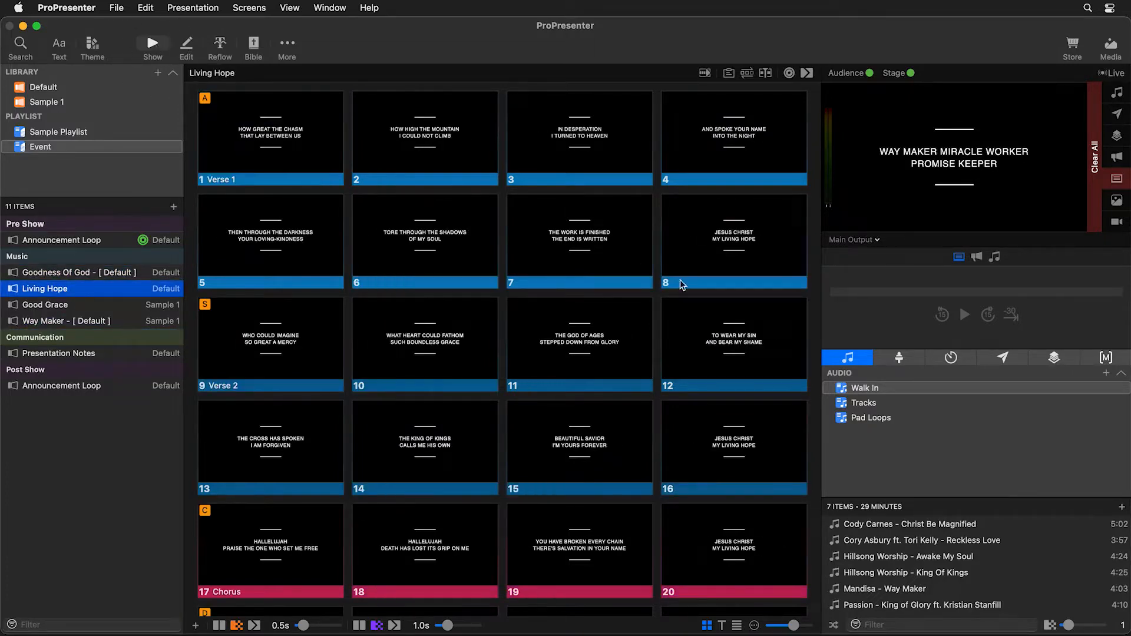
Step: Show Living Hope slide 1 (Verse 1) on the main output, advance one slide at a time to slide 4, and go back to slide 3
{"action": "left_click", "coordinate": [296, 143]}
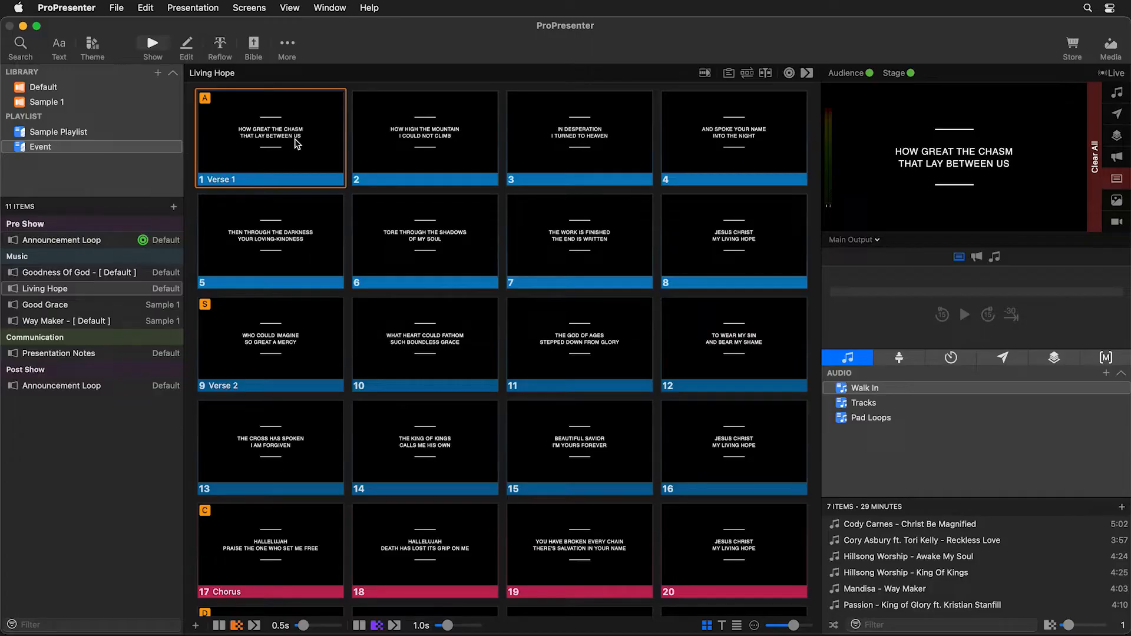
{"action": "key", "text": "space"}
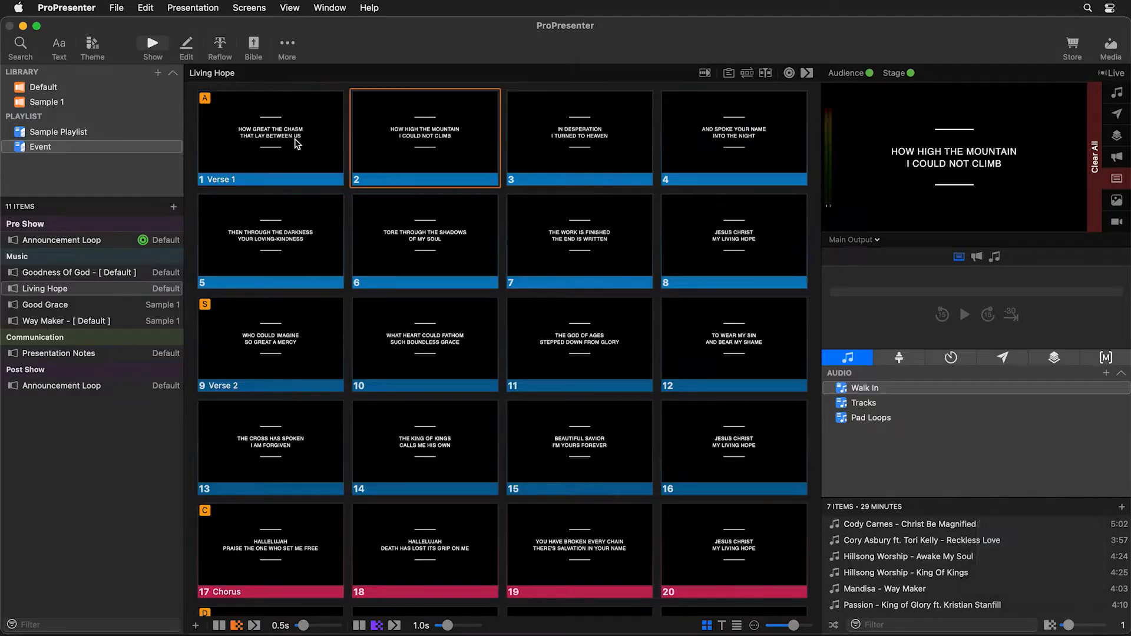
{"action": "key", "text": "space"}
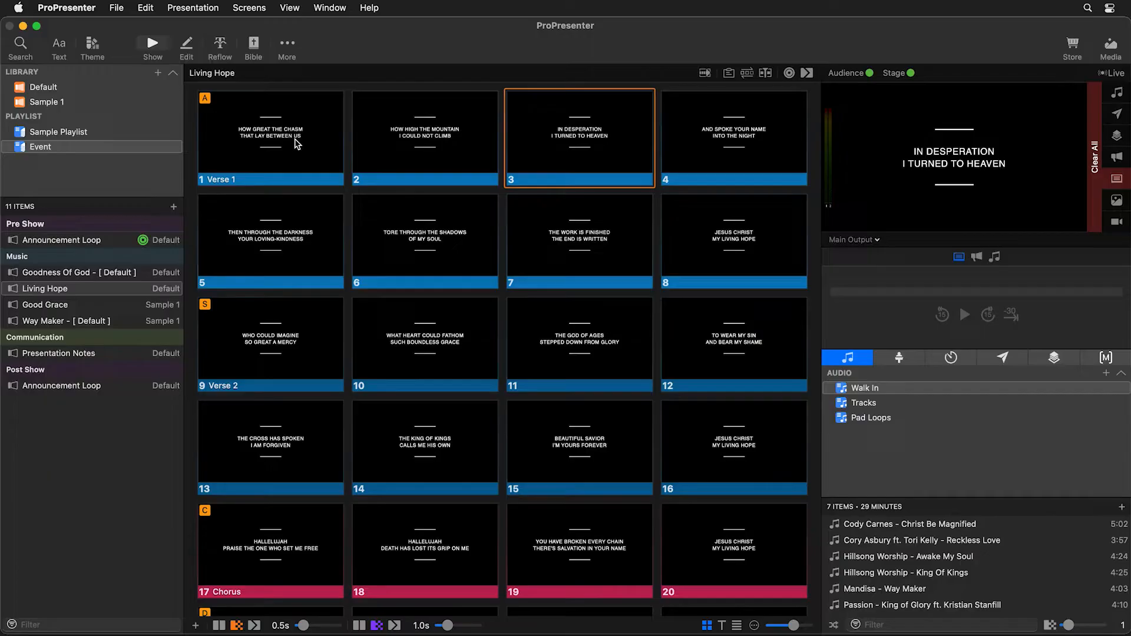
{"action": "key", "text": "space"}
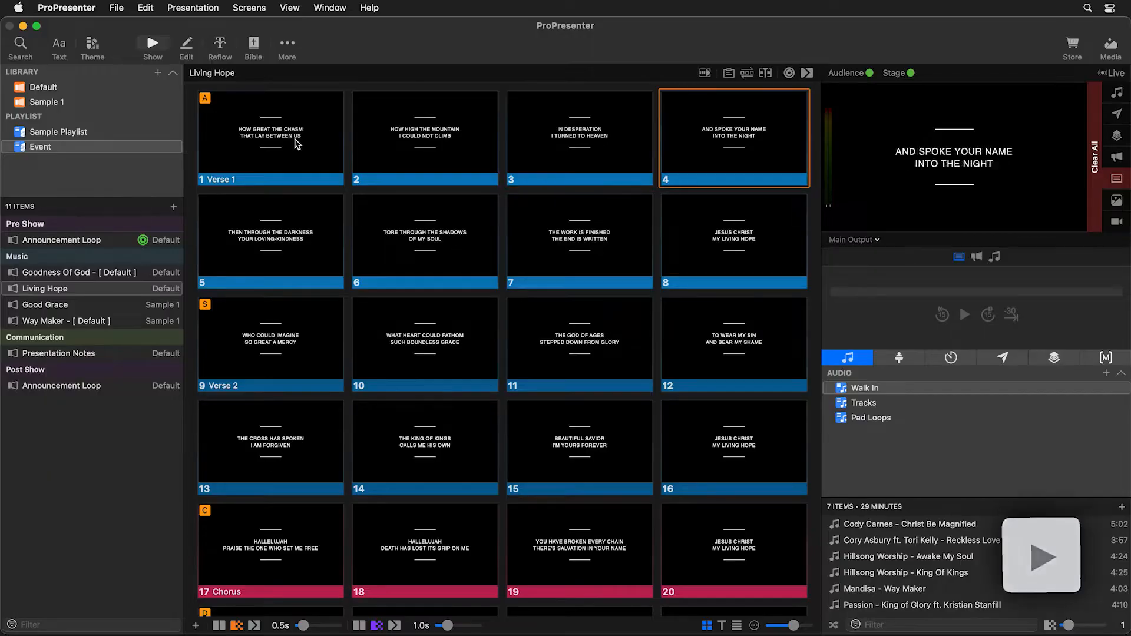
{"action": "key", "text": "Left"}
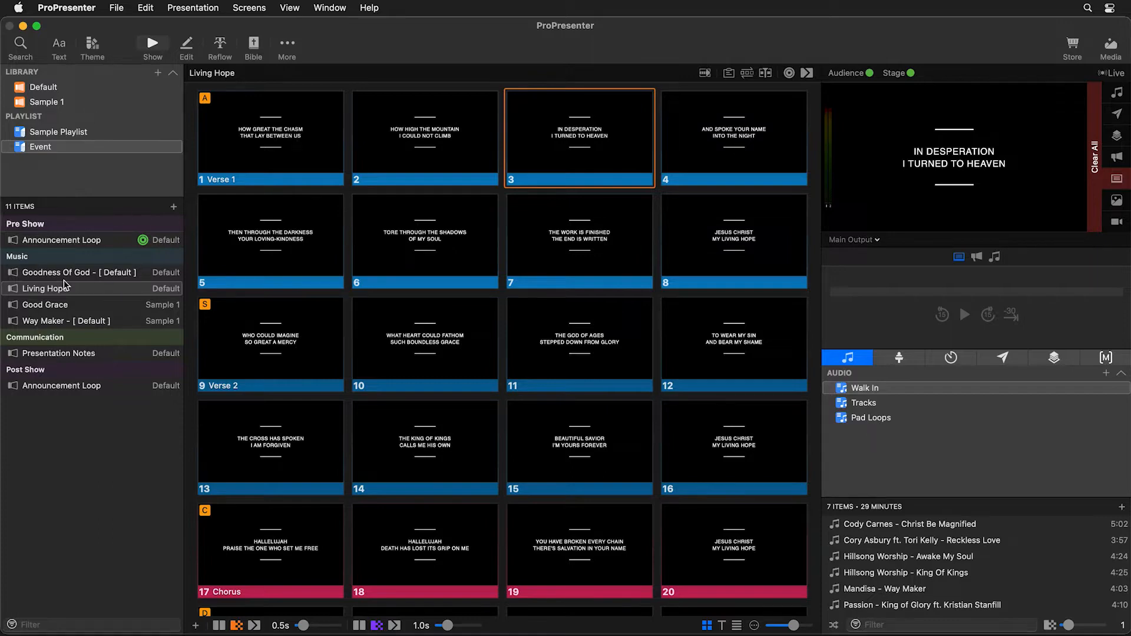
Step: Switch to Goodness Of God in the Event playlist and show slide 1 (Intro) followed by slide 2 (Verse 1) on the main output
{"action": "key", "text": "Up"}
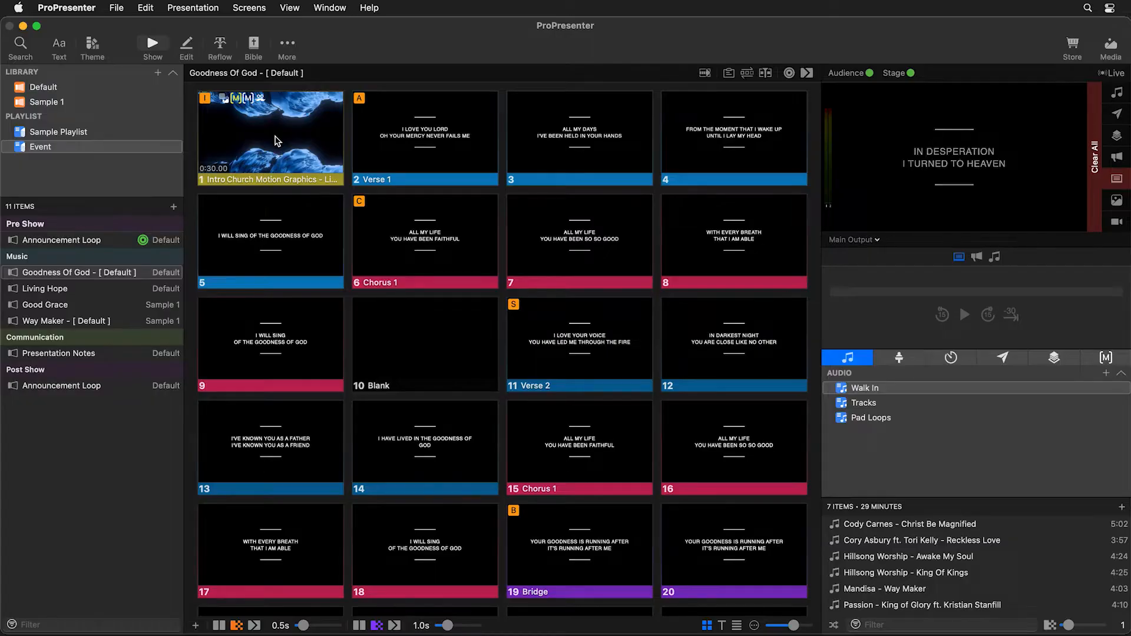
{"action": "left_click", "coordinate": [277, 140]}
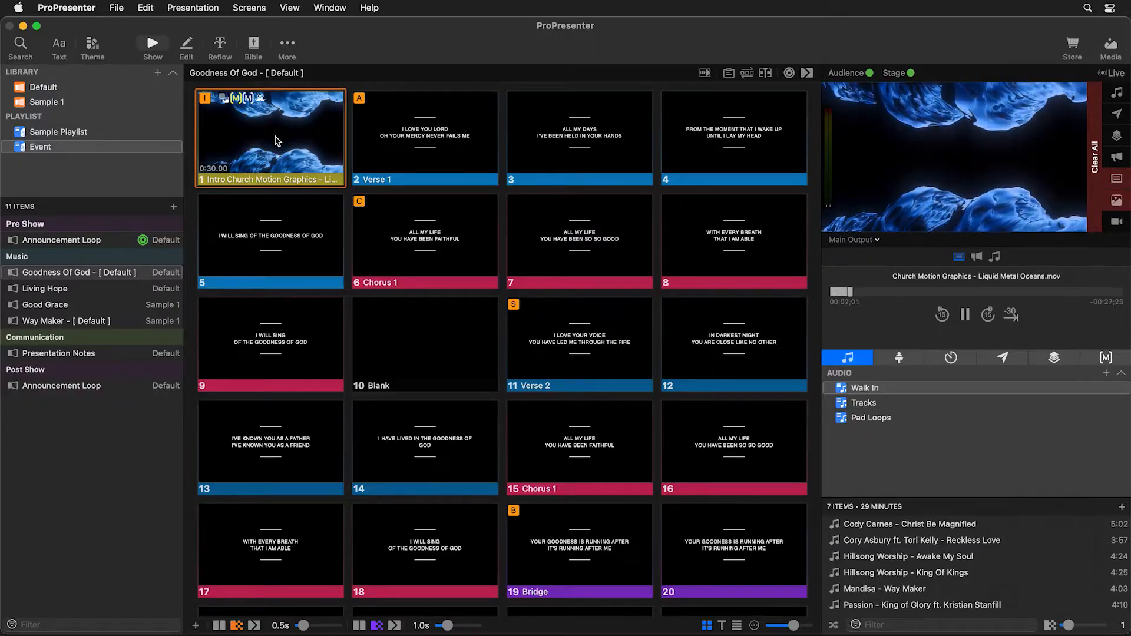
{"action": "key", "text": "Right"}
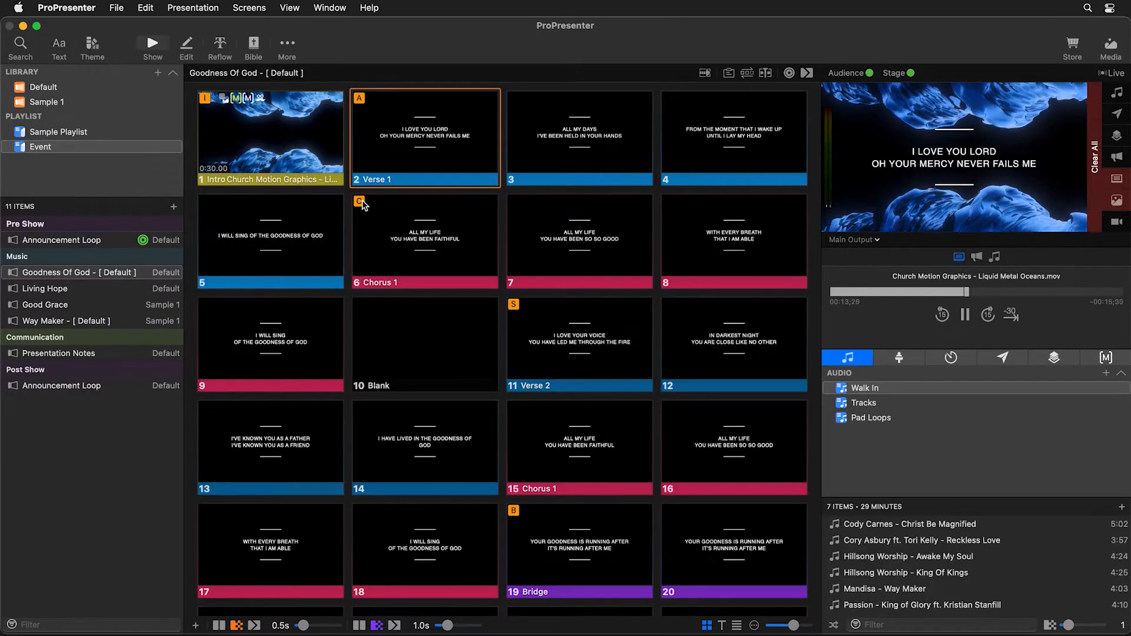
Step: Jump the main output through the Goodness Of God groups in the order Chorus 1, Bridge, Verse 2 and Verse 1
{"action": "key", "text": "c"}
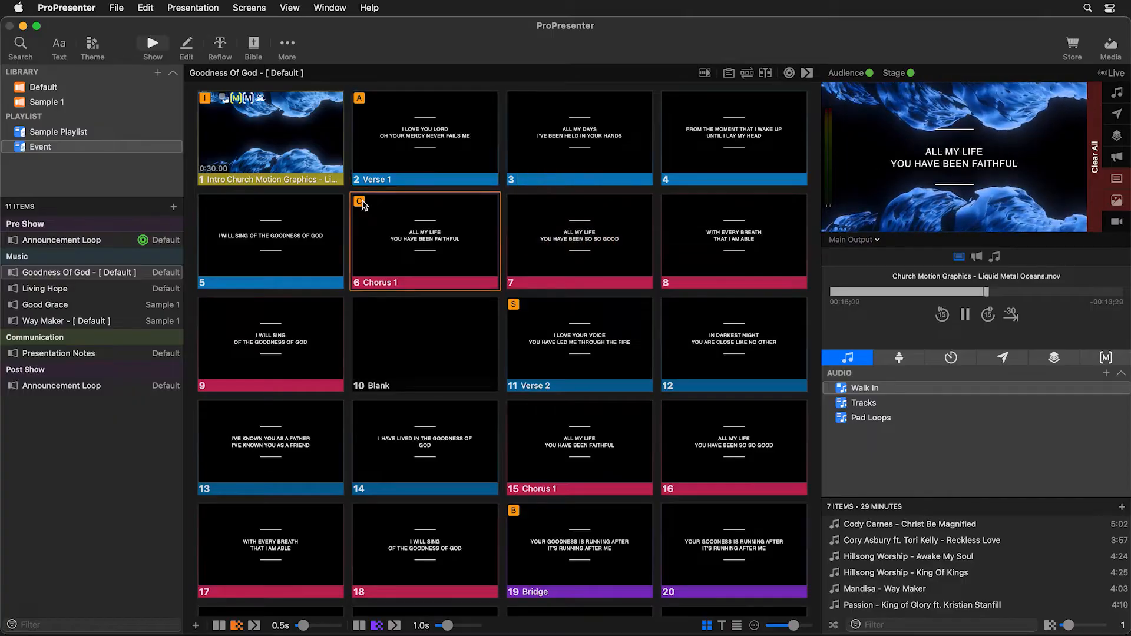
{"action": "key", "text": "b"}
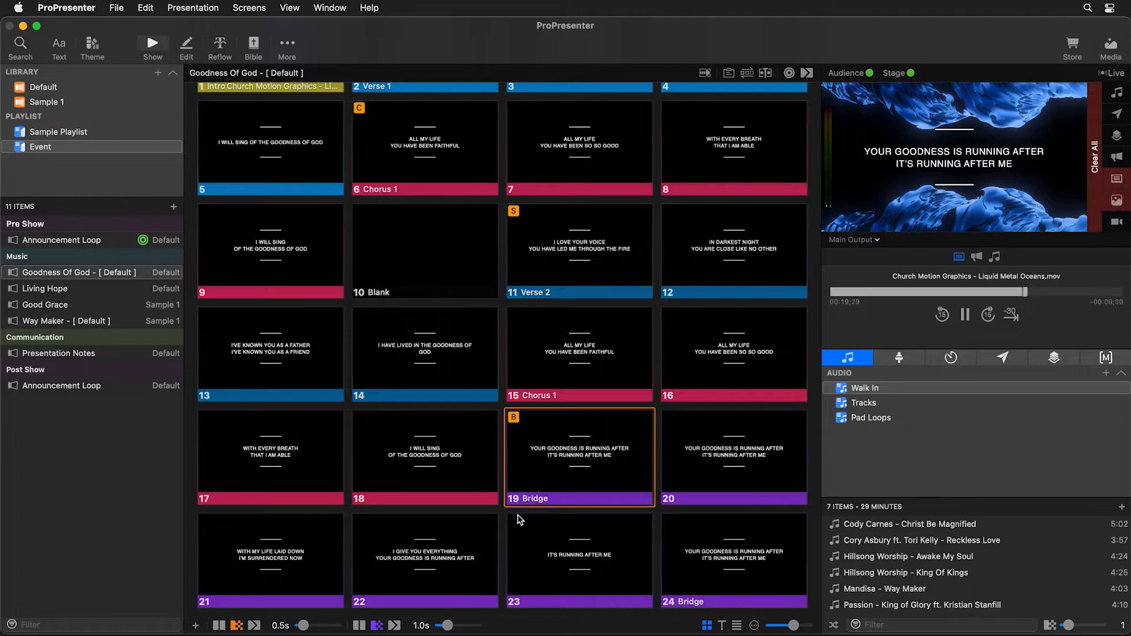
{"action": "scroll", "coordinate": [518, 519], "scroll_direction": "up", "scroll_amount": 3}
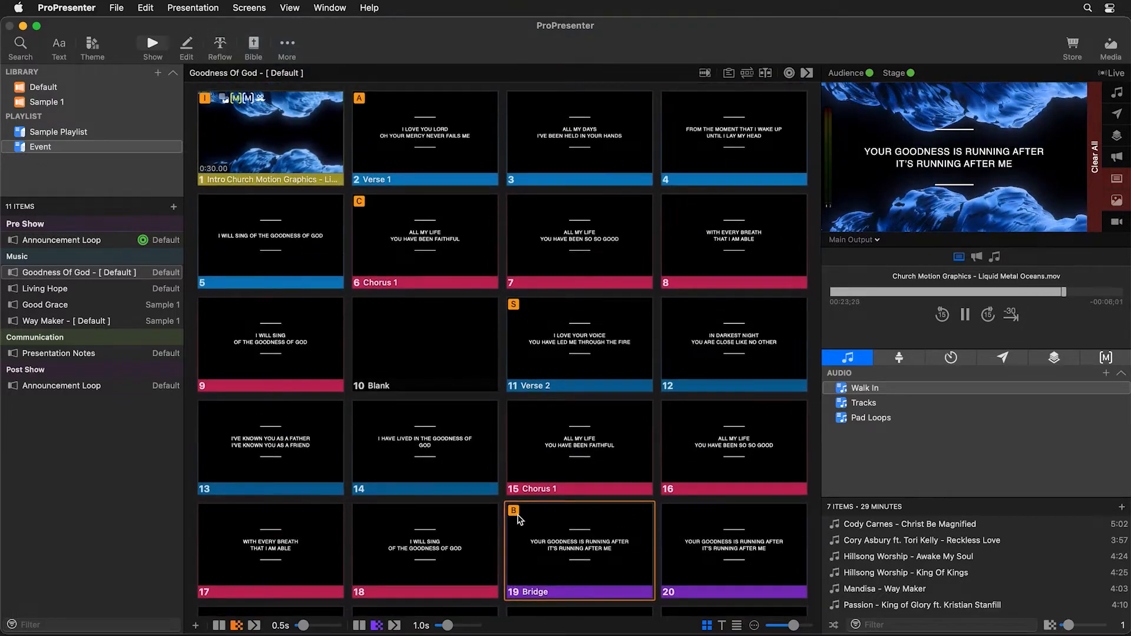
{"action": "key", "text": "s"}
{"action": "key", "text": "a"}
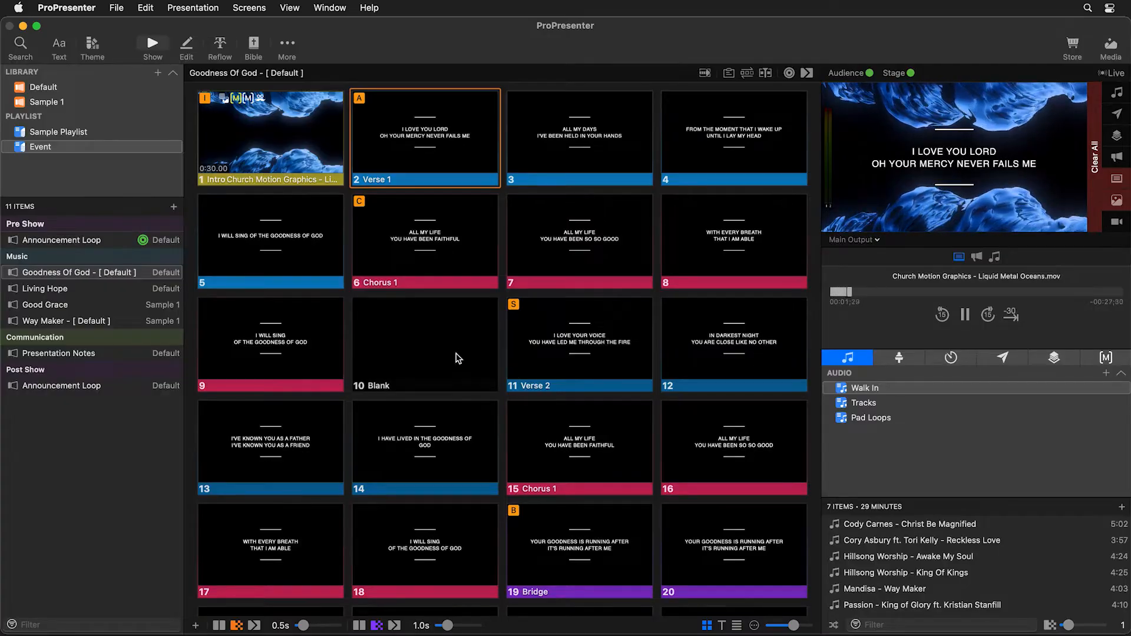
Step: Show Goodness Of God slide 10 (Blank) on the main output by entering its slide number
{"action": "key", "text": "1"}
{"action": "key", "text": "0"}
{"action": "key", "text": "Return"}
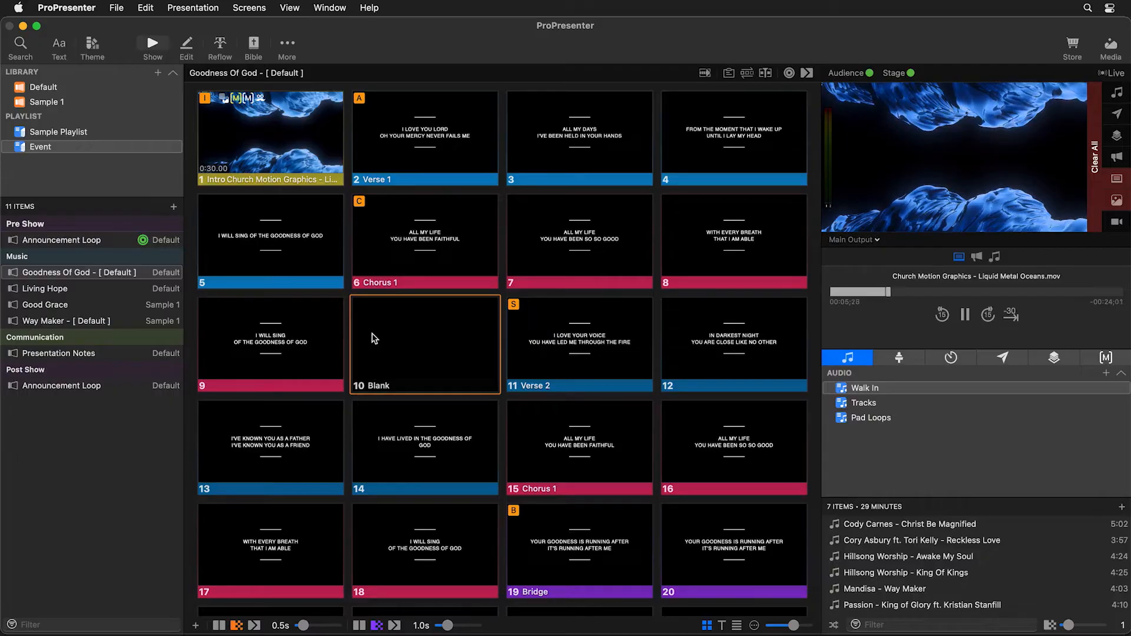